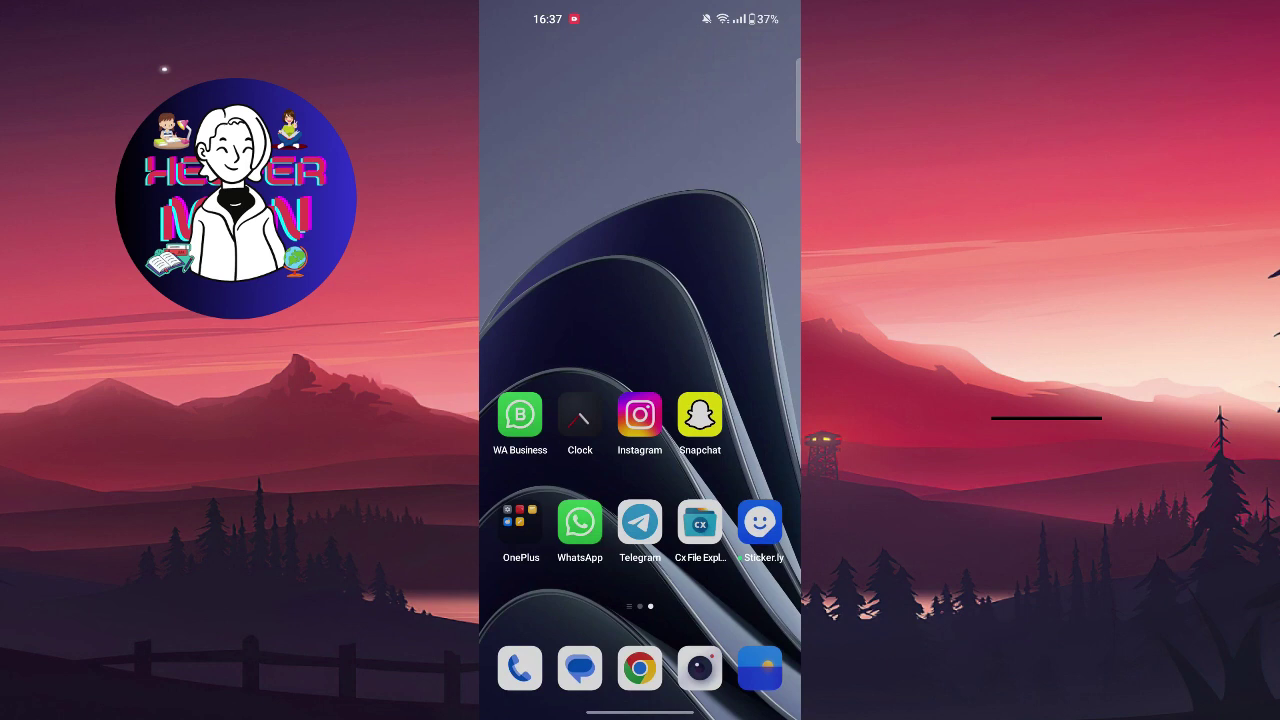
From the profile's Add to My Story, capture a new camera snap and post it to My Story
left_click(699, 414)
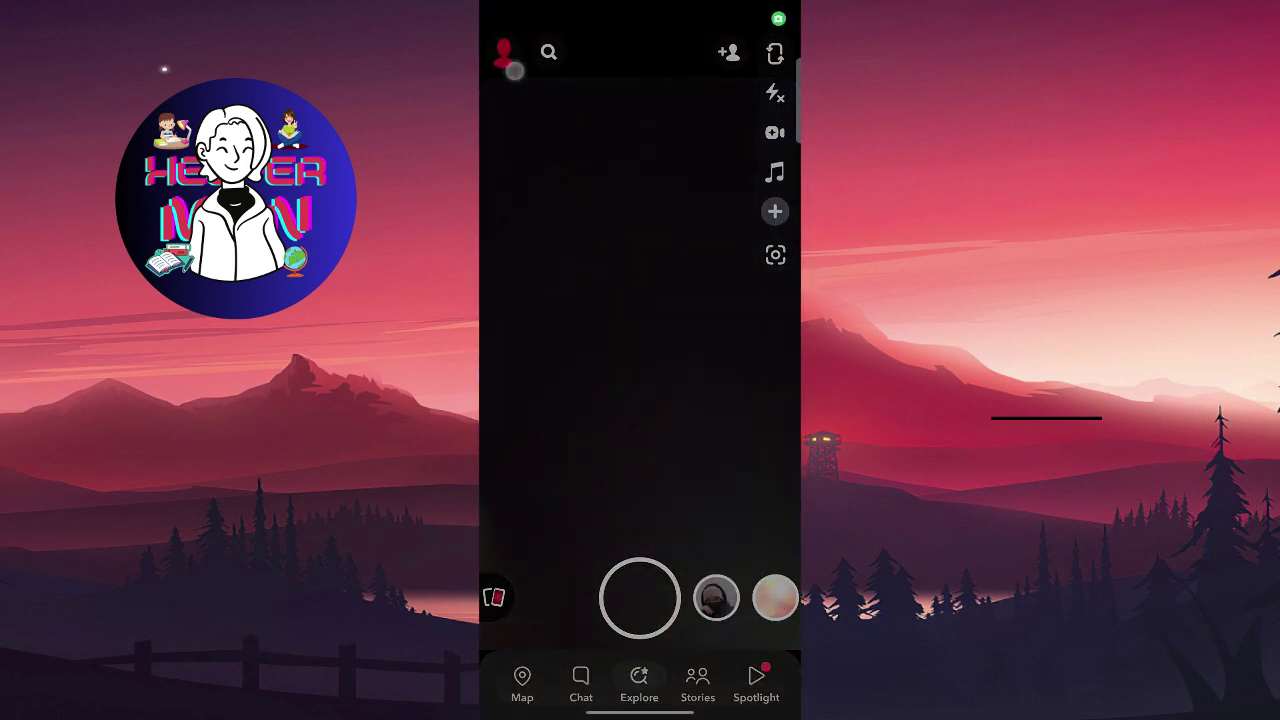
left_click(510, 62)
scroll(693, 174, "down", 5)
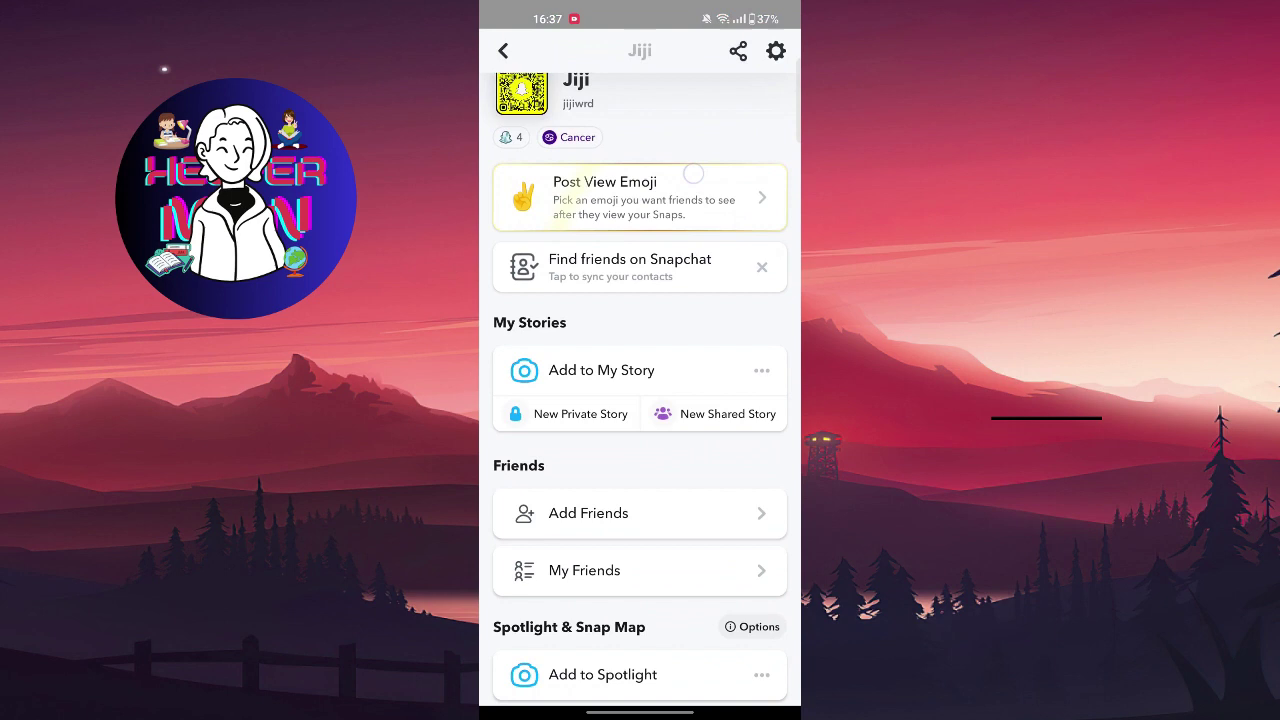
left_click(600, 370)
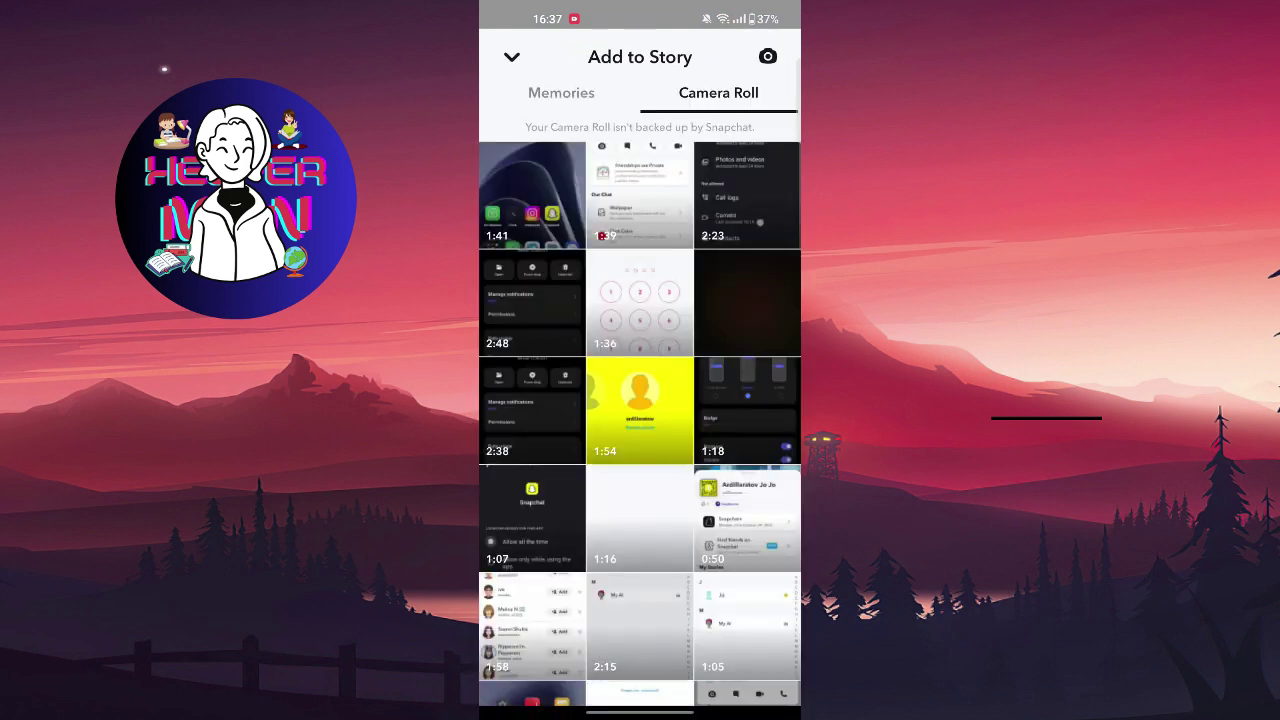
left_click(561, 92)
left_click(767, 56)
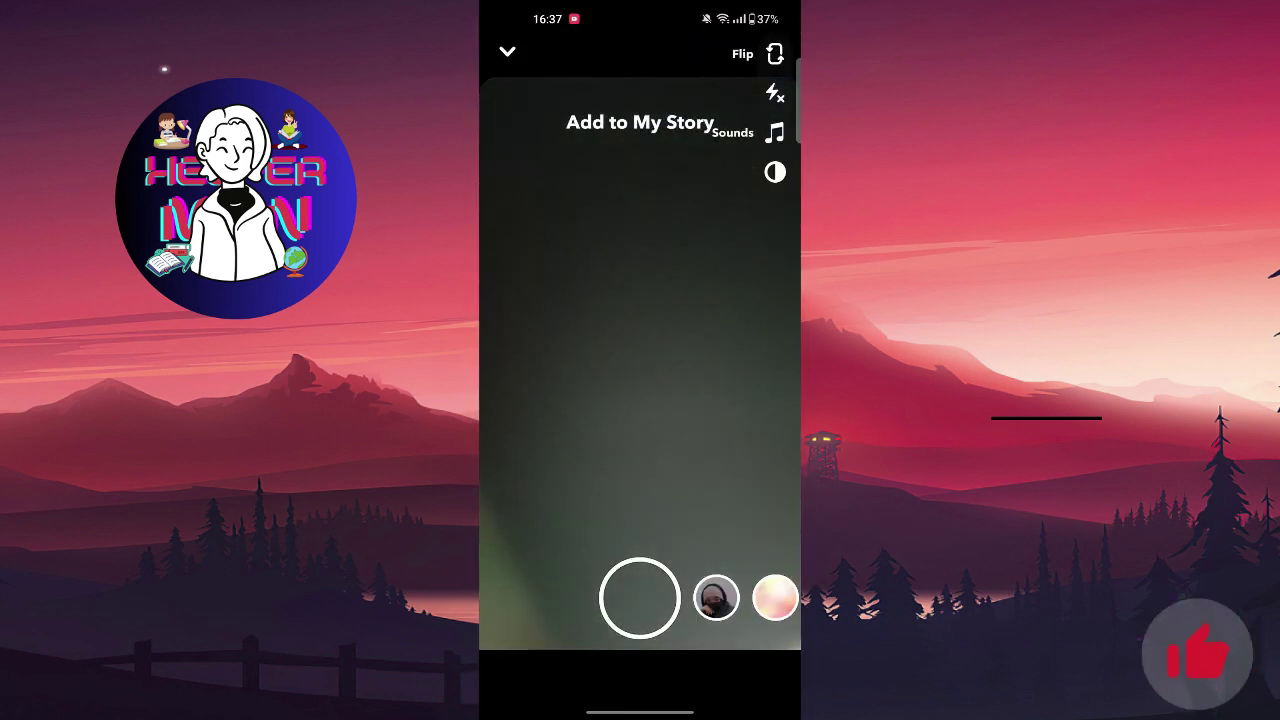
left_click(639, 598)
left_click(763, 677)
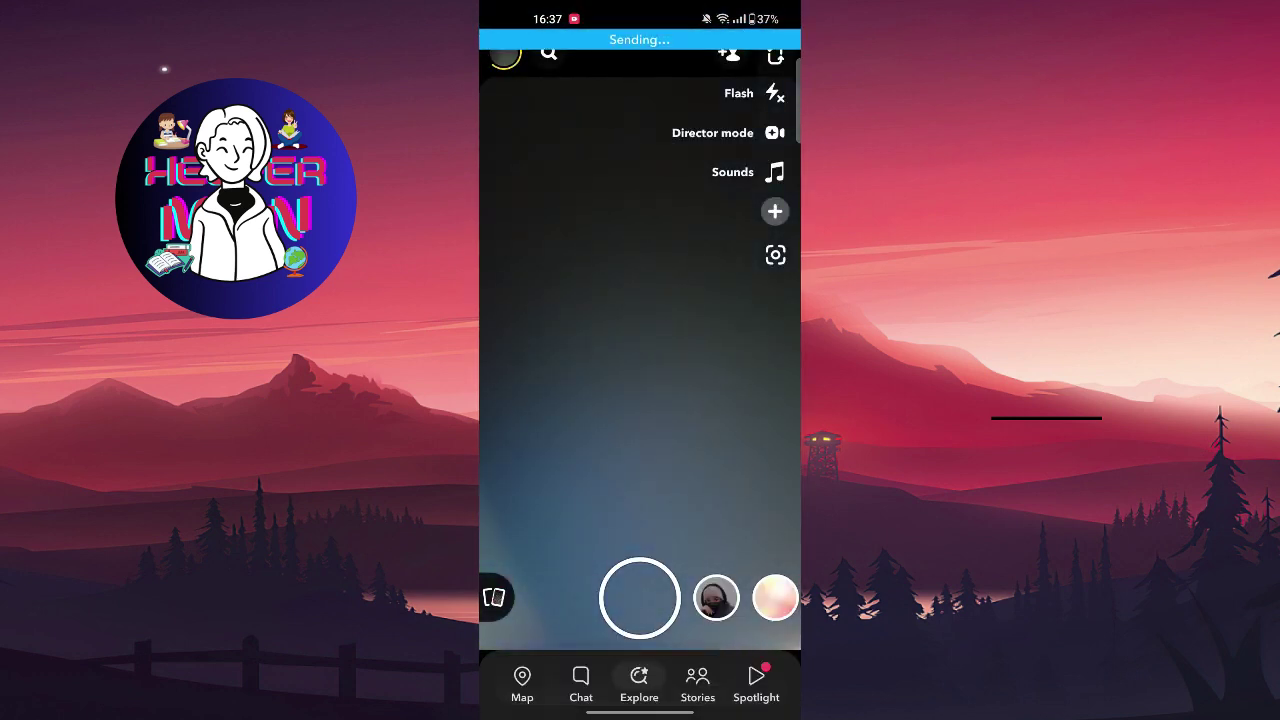
Reopen Snapchat and view the snap posted in My Story from the profile
left_click_drag(640, 712, 640, 400)
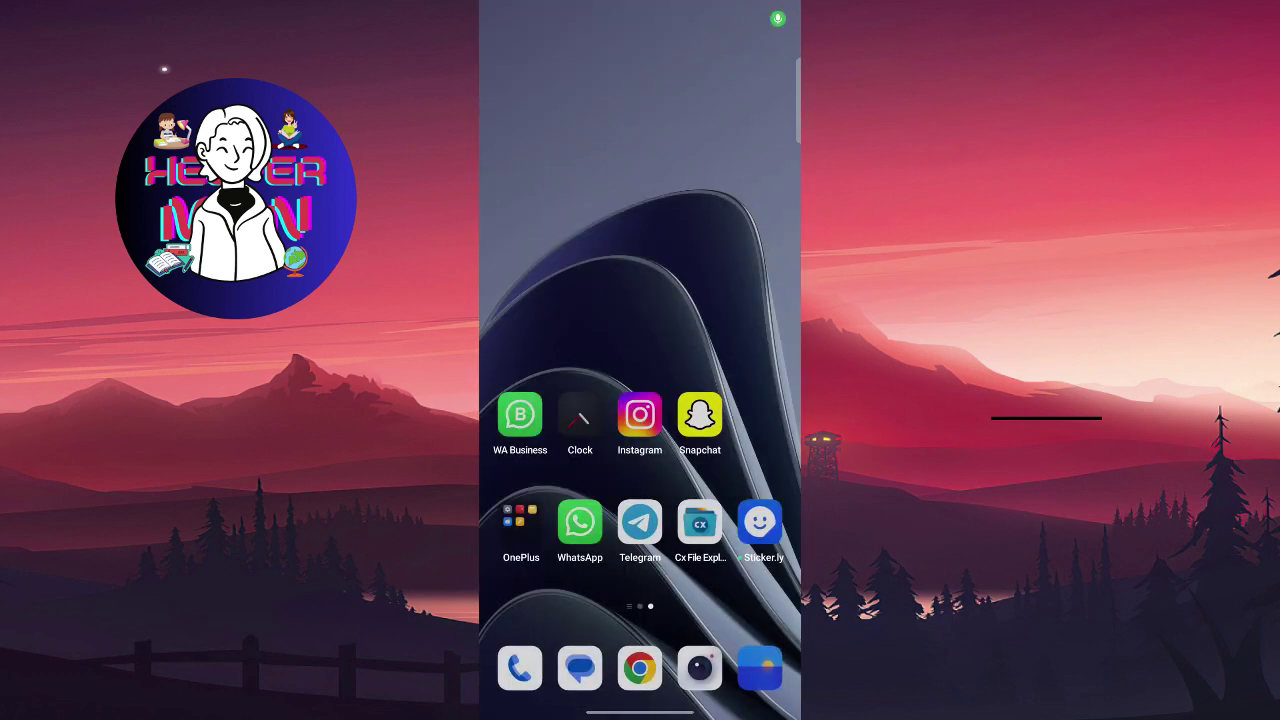
left_click(699, 414)
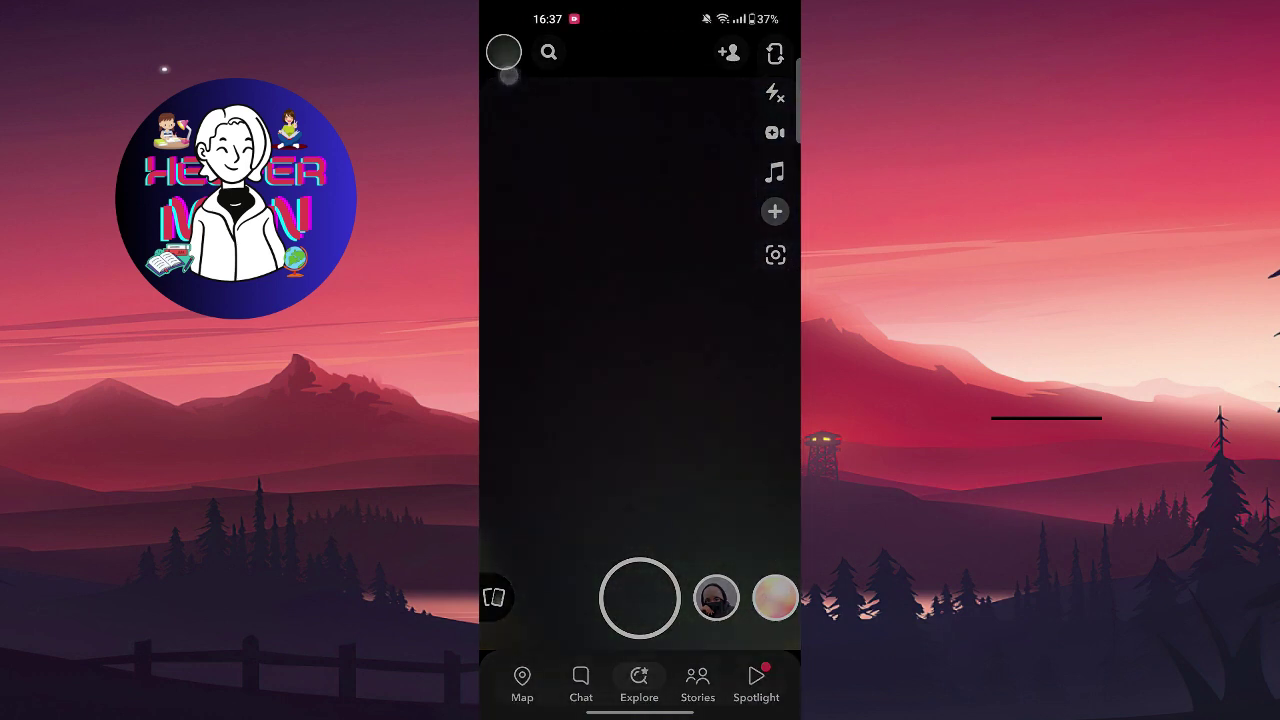
left_click(508, 75)
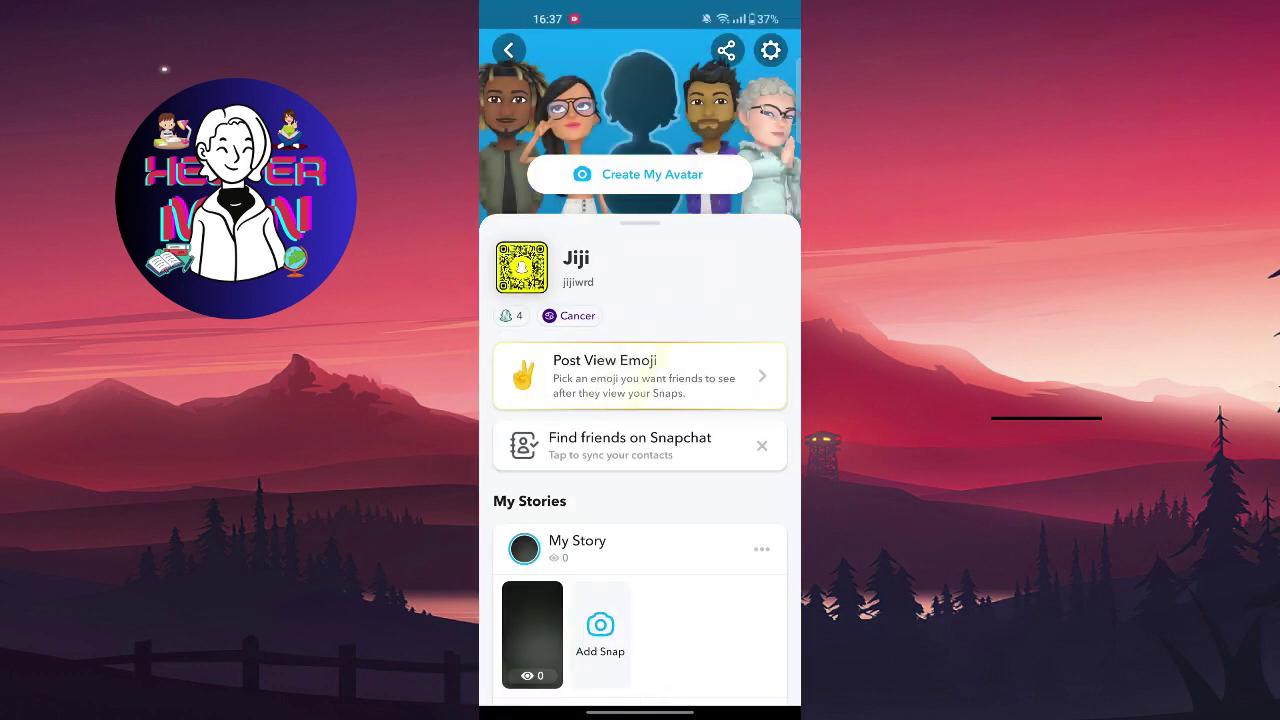
scroll(640, 400, "down", 3)
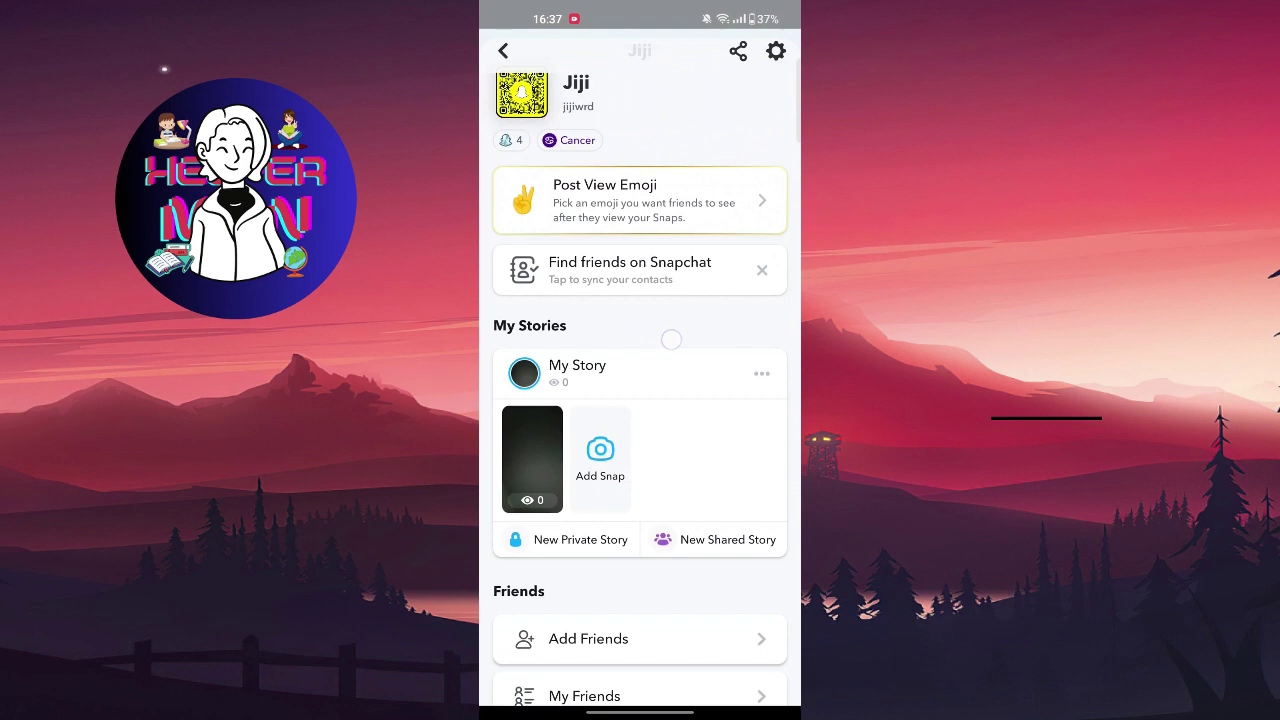
left_click(535, 453)
Open and close the story snap's three-dot options without changes, then return to the camera
left_click(782, 52)
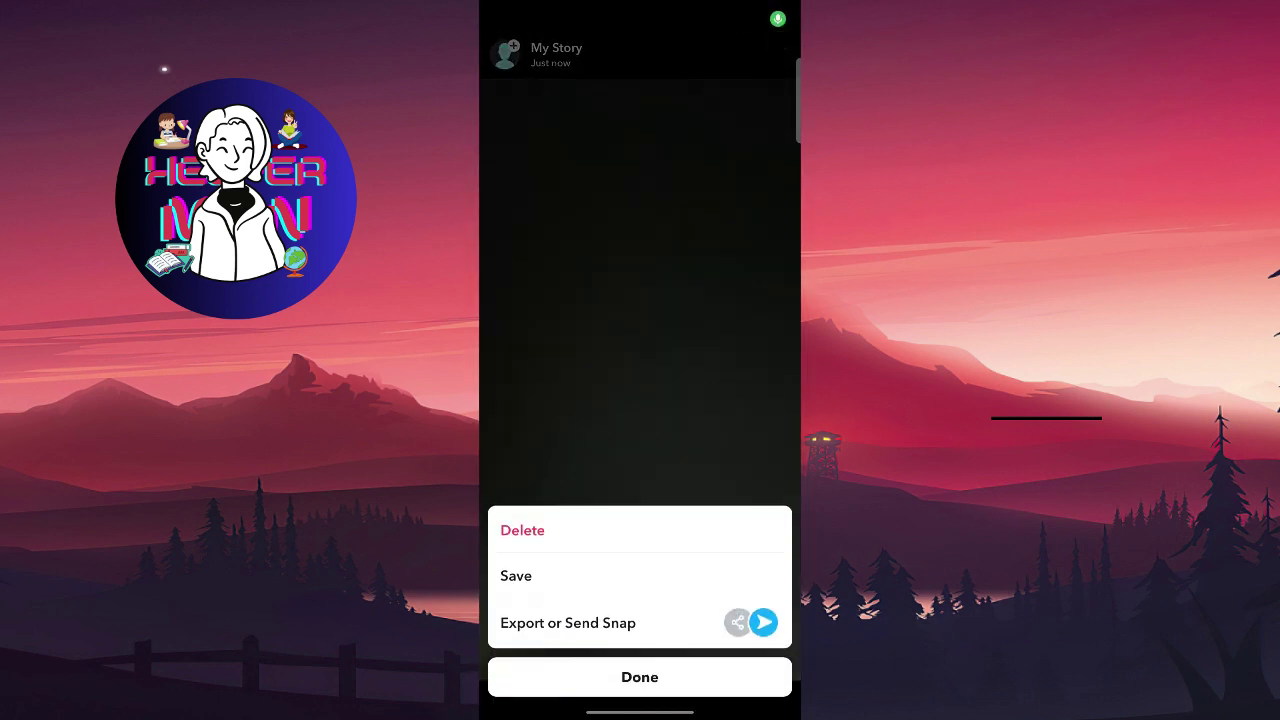
left_click(723, 206)
left_click(778, 61)
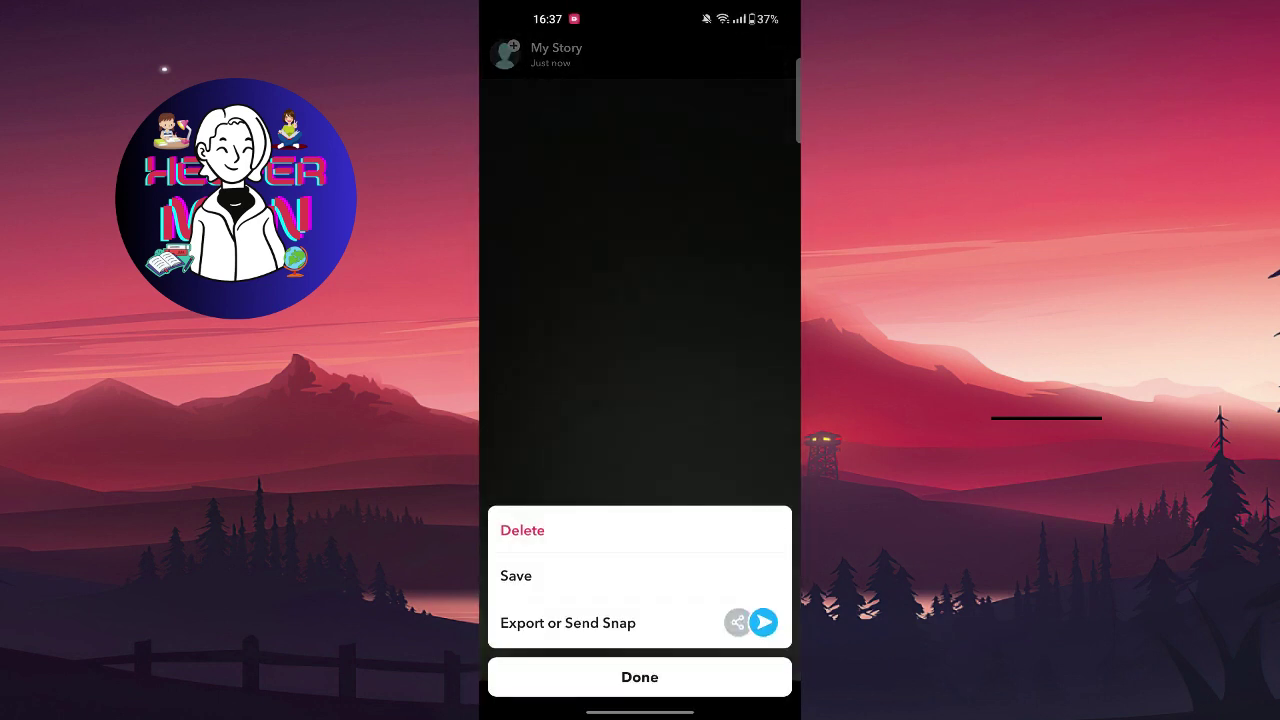
left_click(640, 665)
left_click(780, 48)
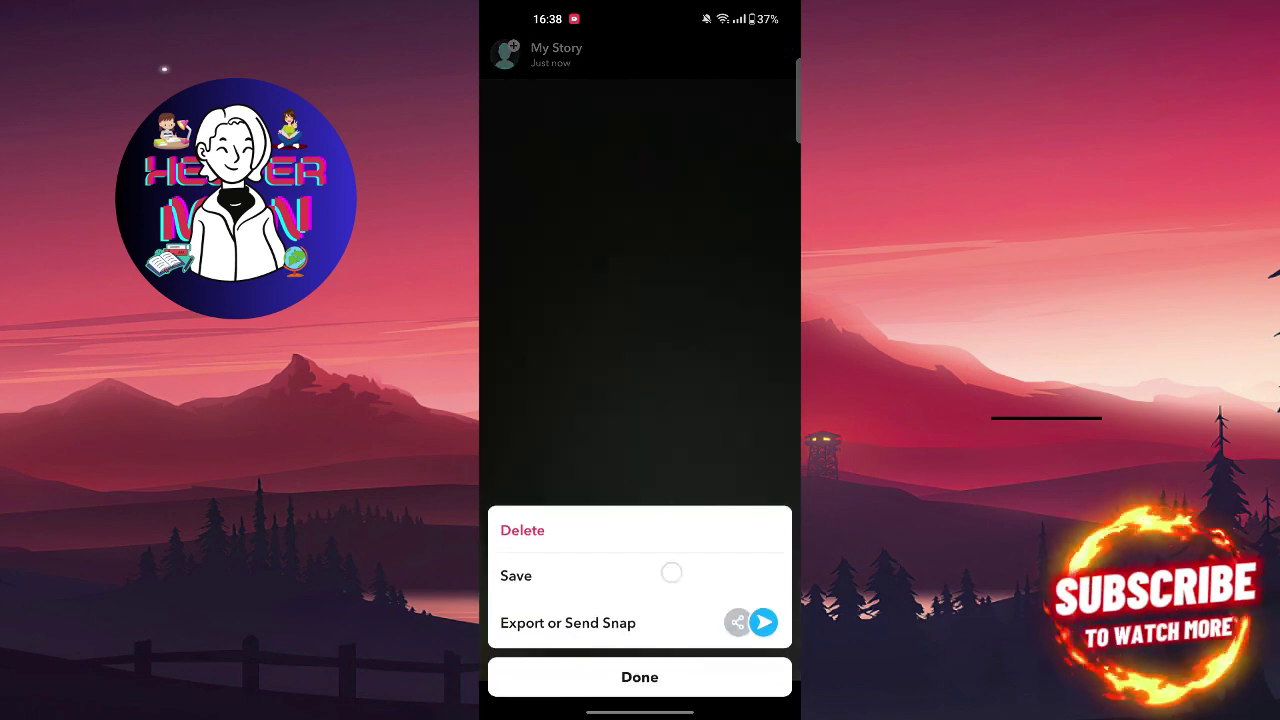
left_click(723, 406)
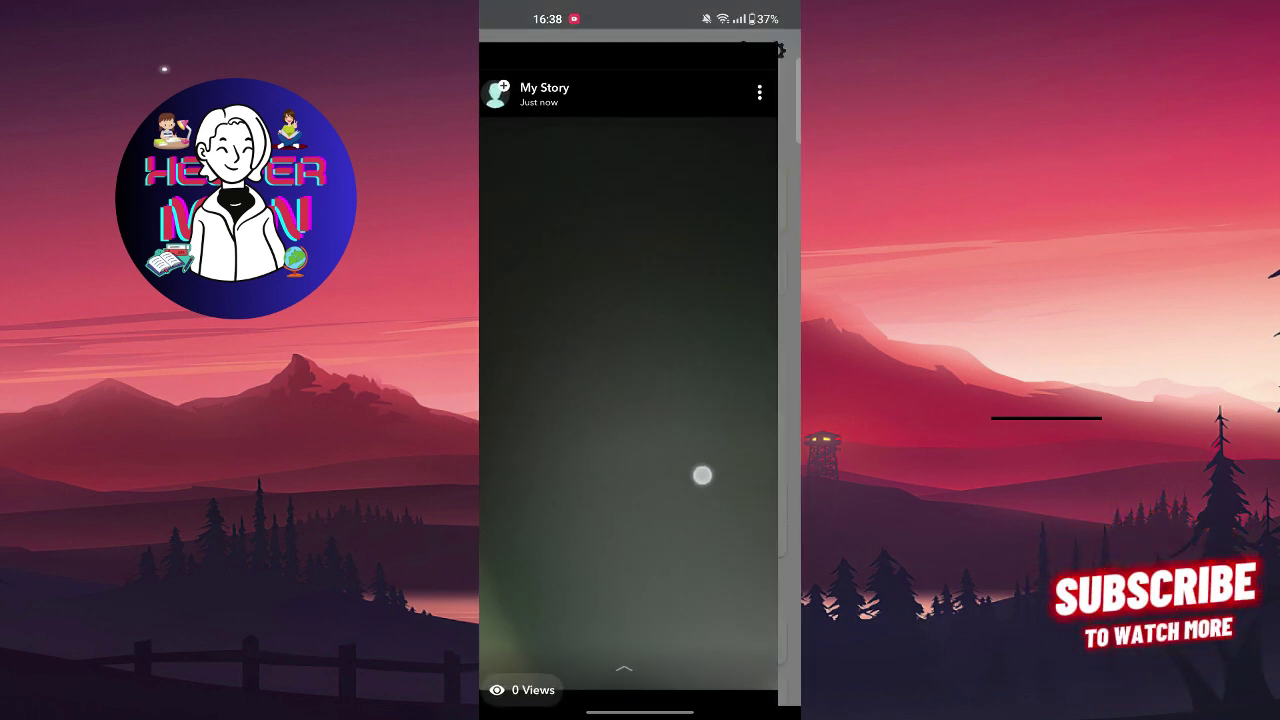
left_click_drag(732, 453, 727, 458)
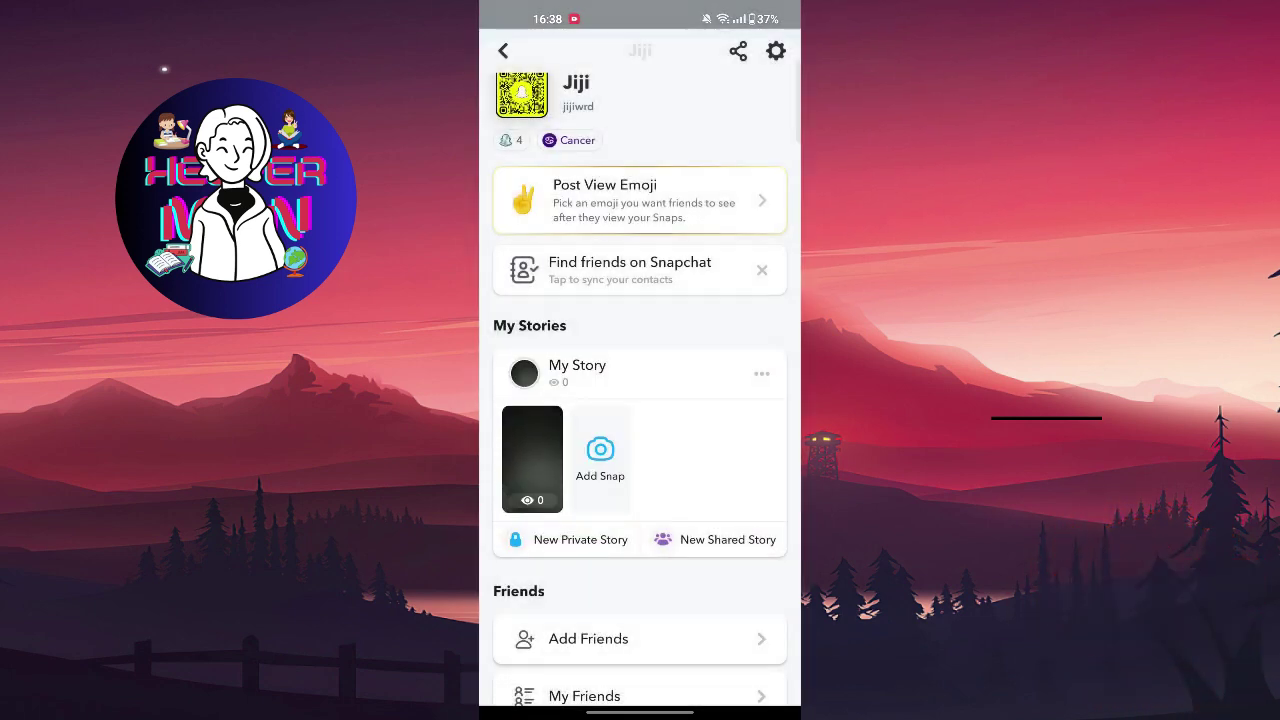
left_click_drag(798, 486, 740, 482)
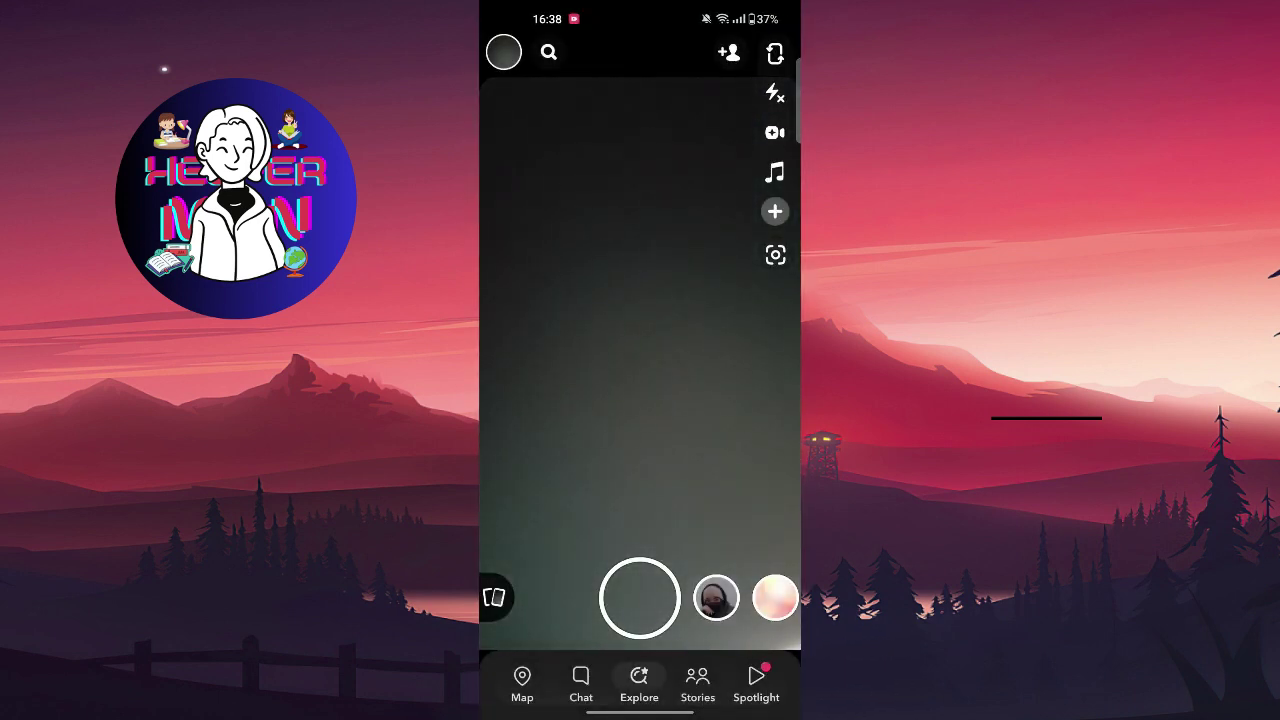
In Memories, select then deselect the dark first snap and check the My Eyes Only tab
left_click_drag(692, 520, 692, 380)
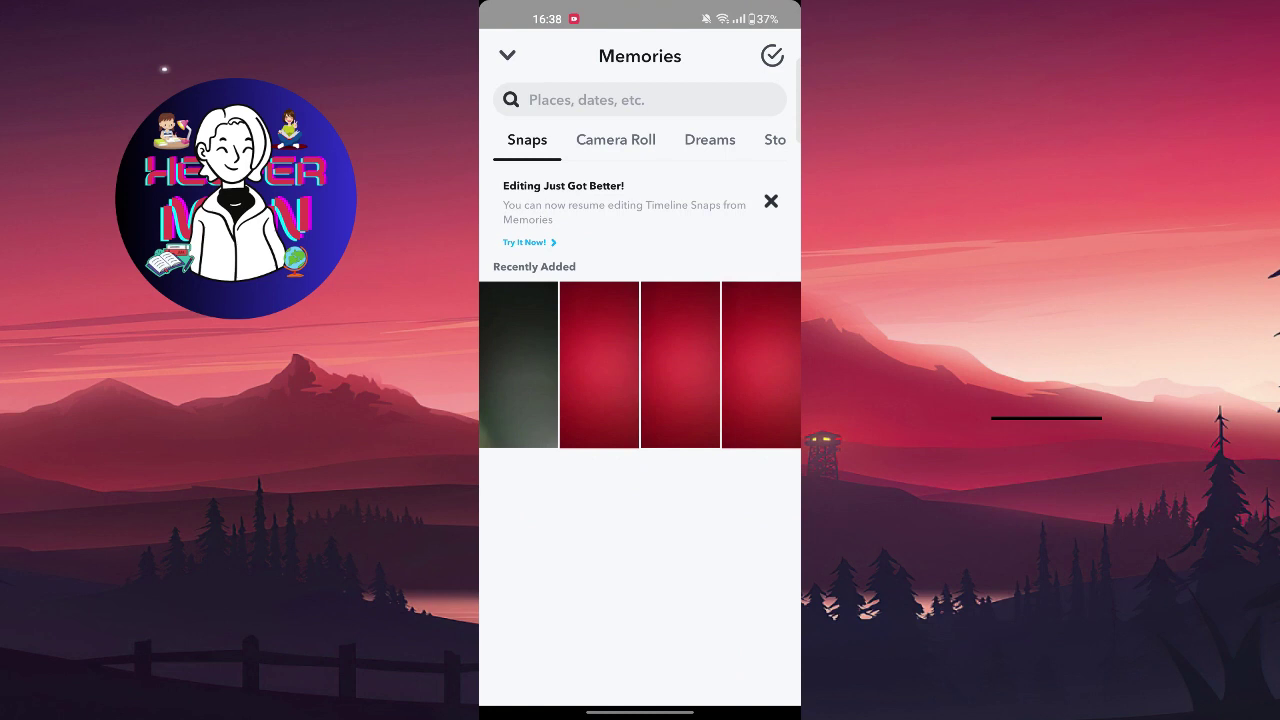
left_click(525, 381)
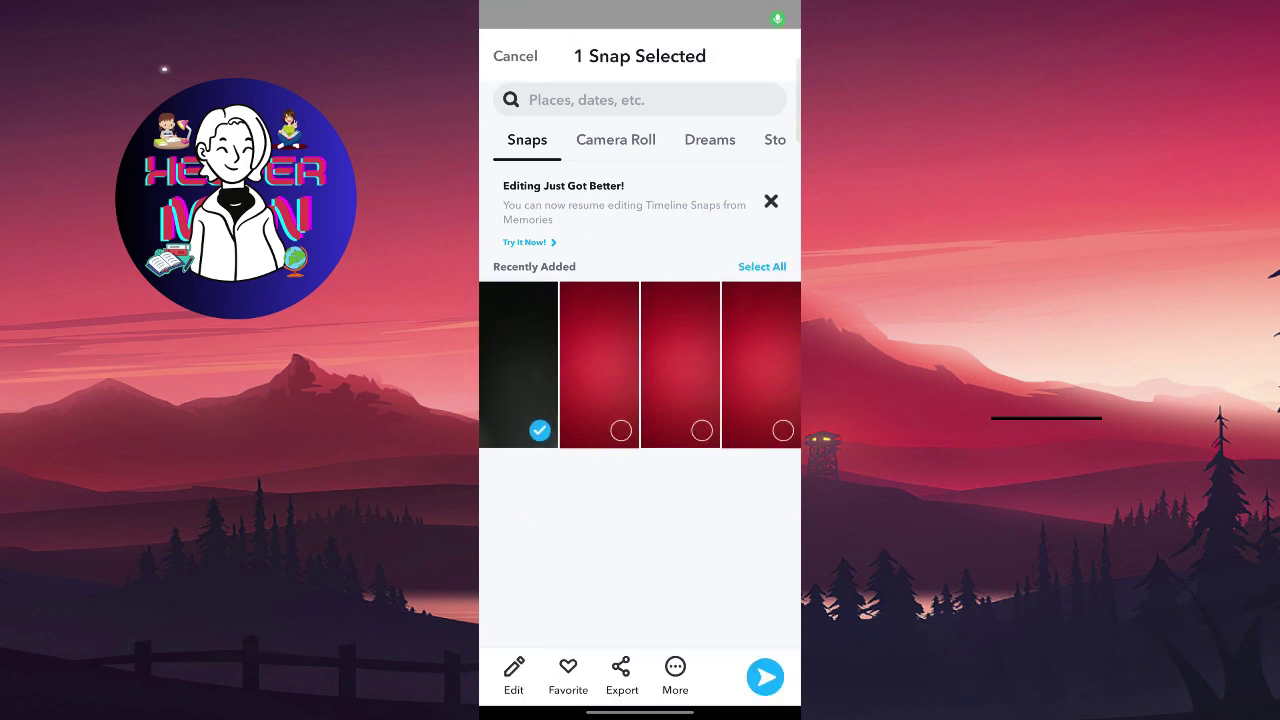
left_click(531, 379)
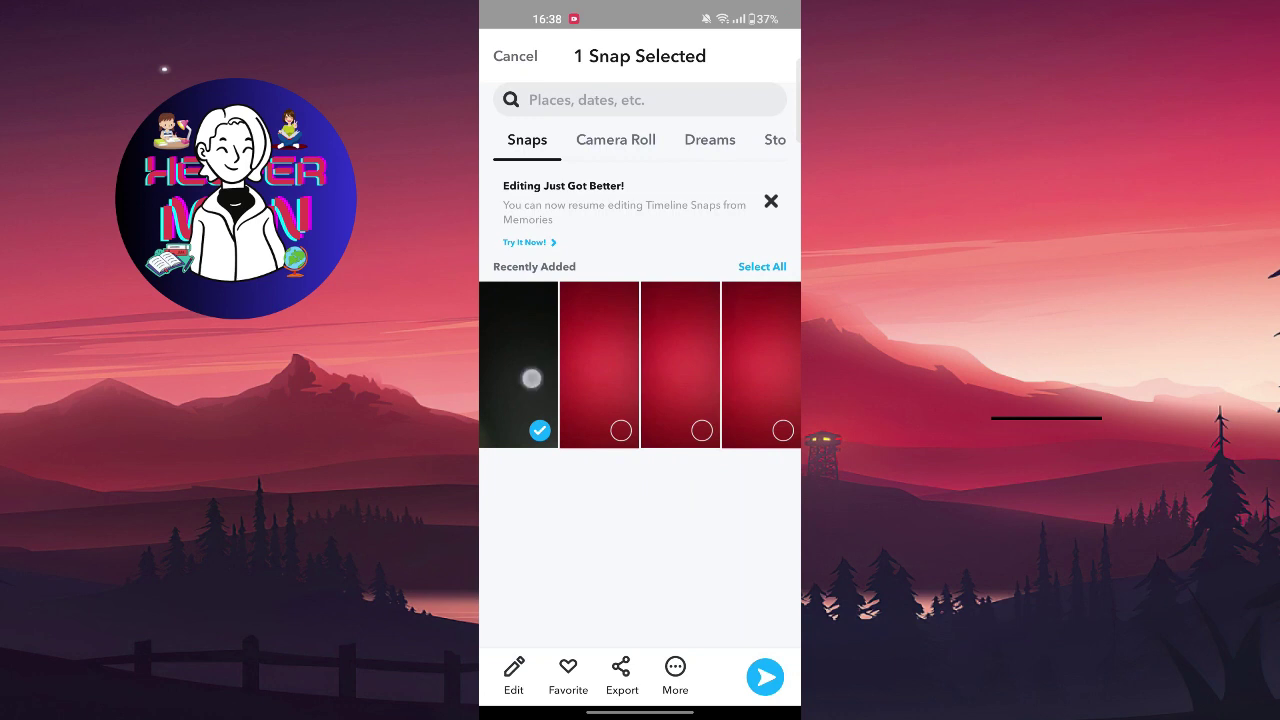
scroll(640, 140, "right", 3)
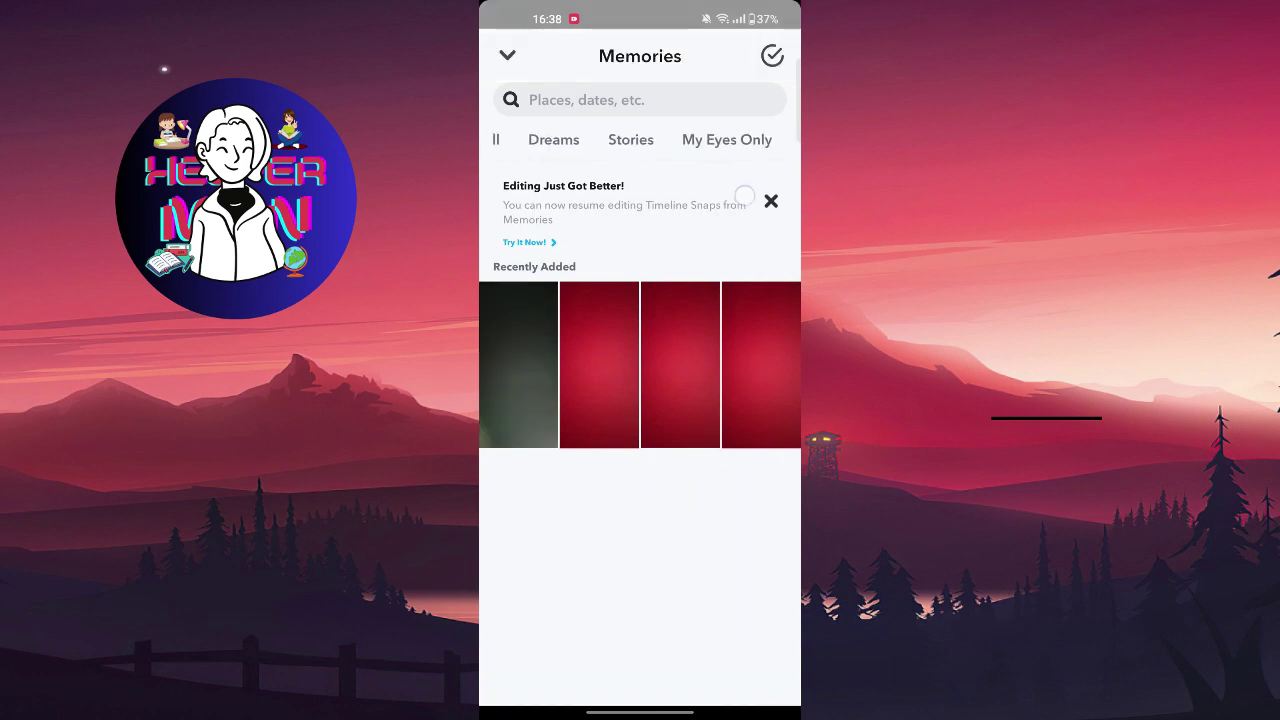
left_click(727, 140)
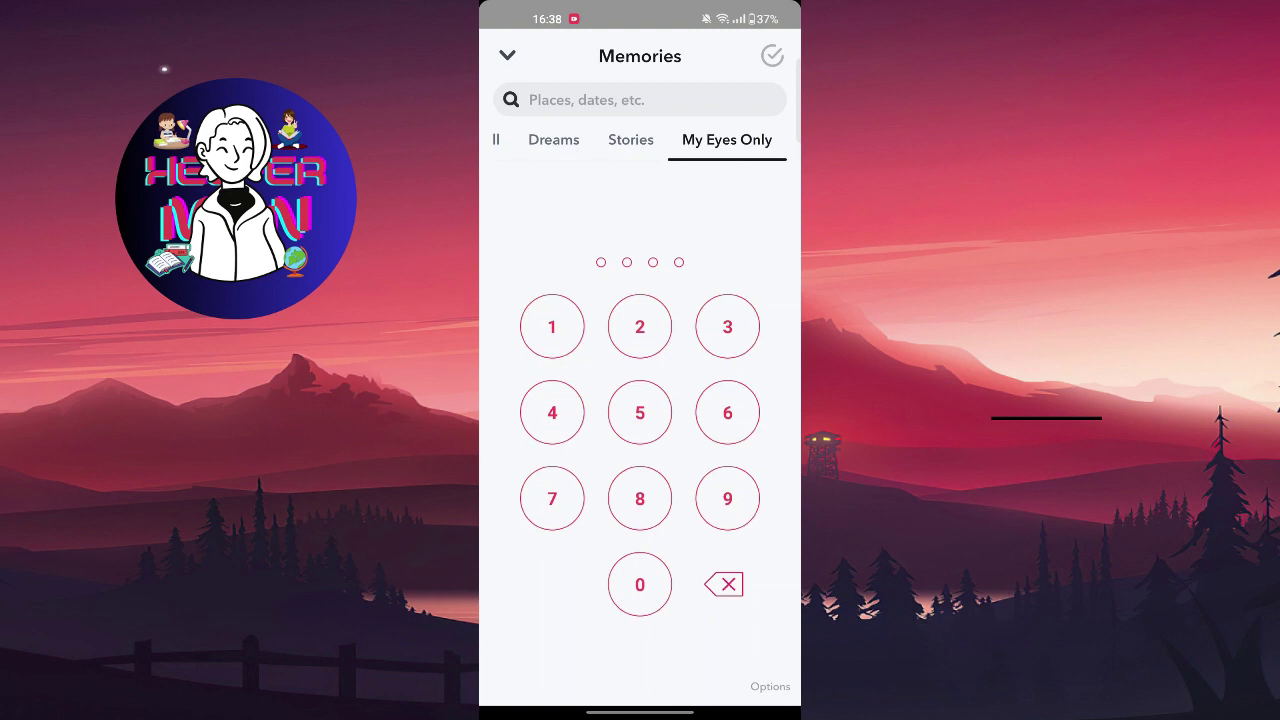
left_click_drag(680, 148, 760, 178)
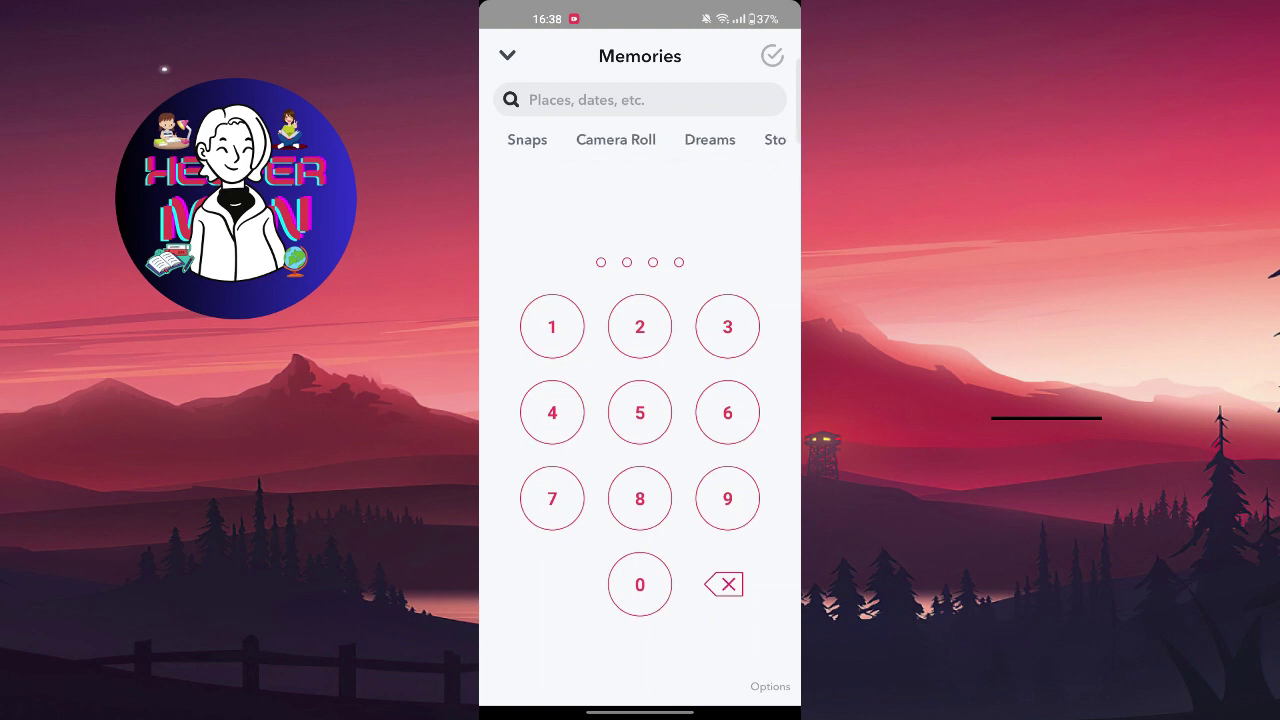
Select only the dark first snap in the Memories Snaps grid
left_click(522, 357)
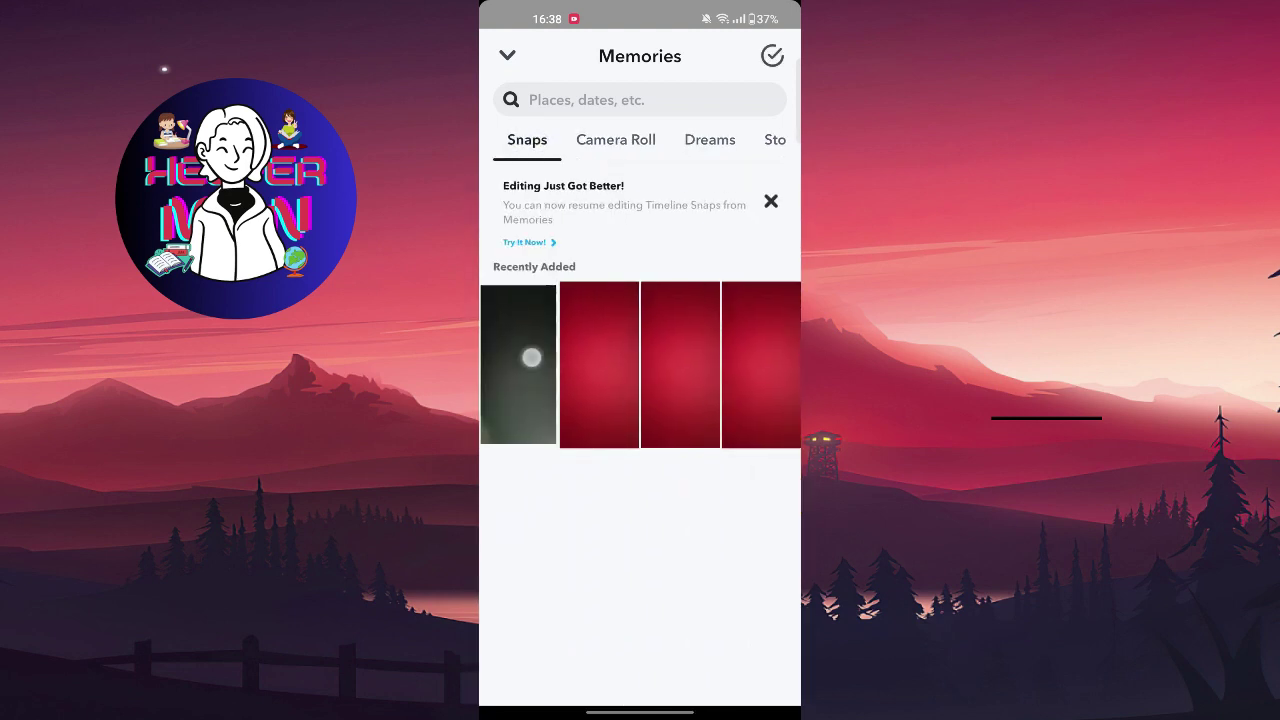
left_click(600, 340)
left_click(680, 340)
left_click(761, 341)
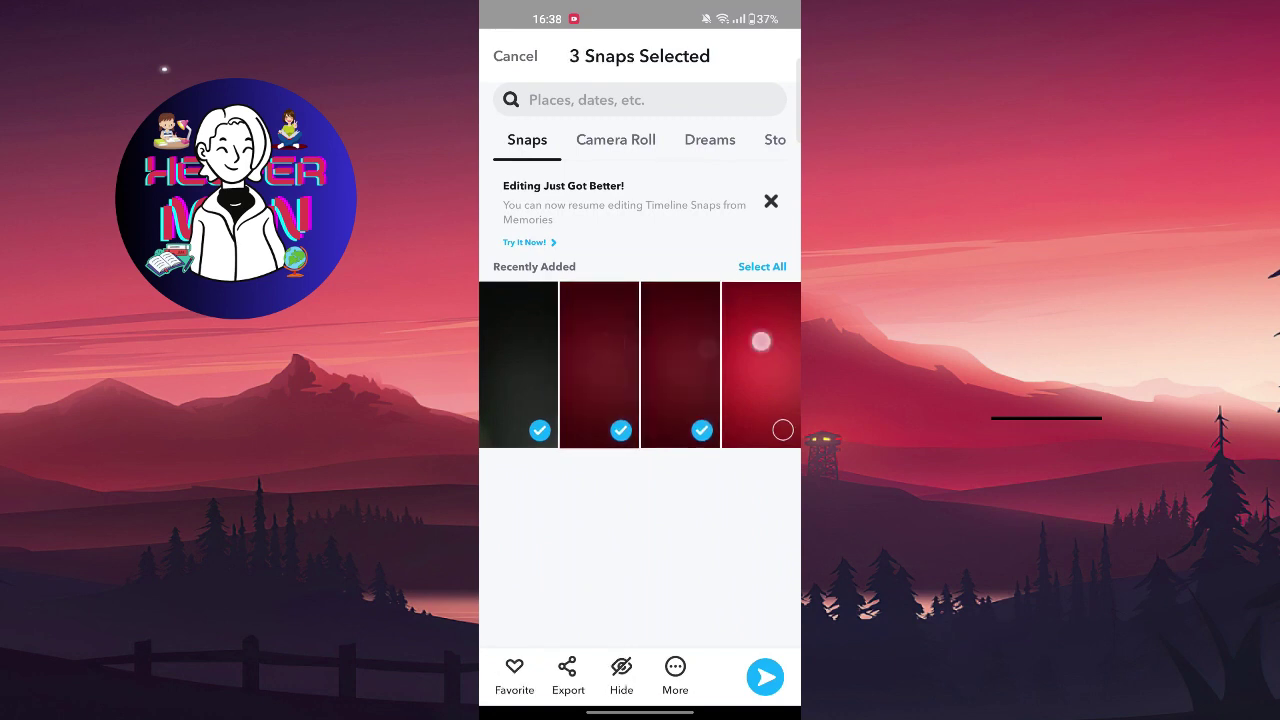
left_click(685, 342)
left_click(601, 336)
left_click(761, 340)
left_click(574, 347)
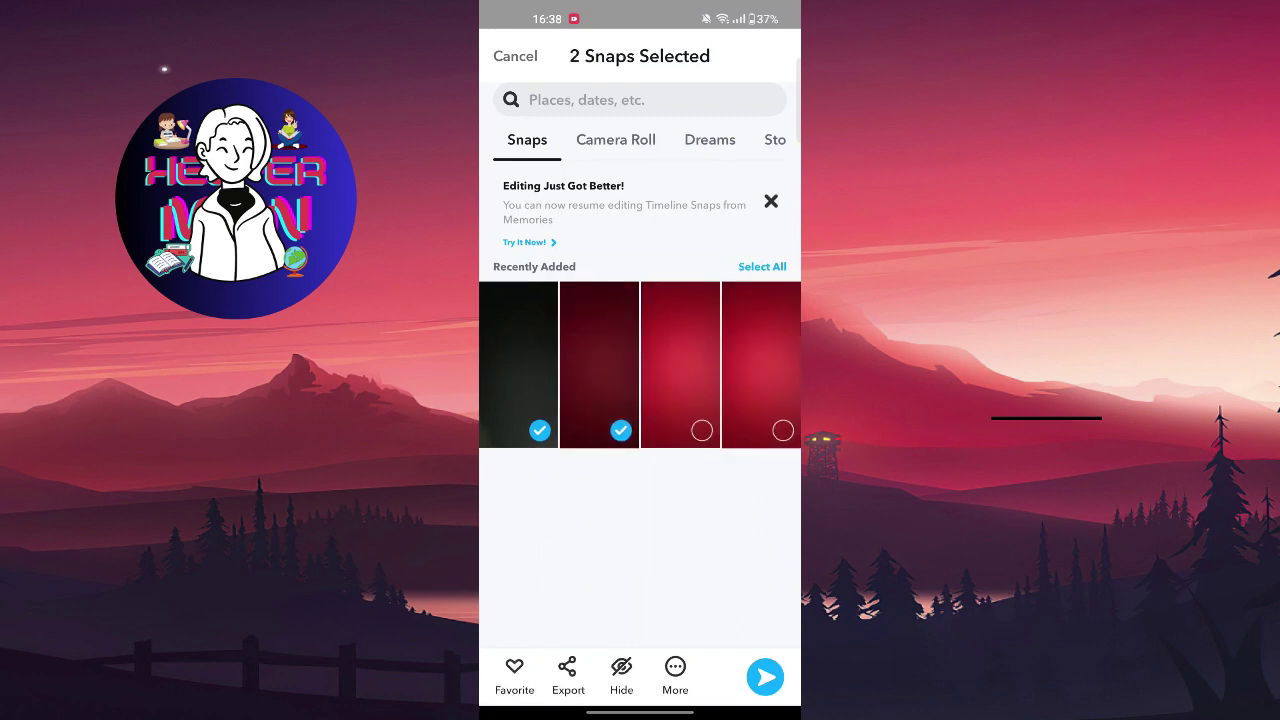
left_click(576, 350)
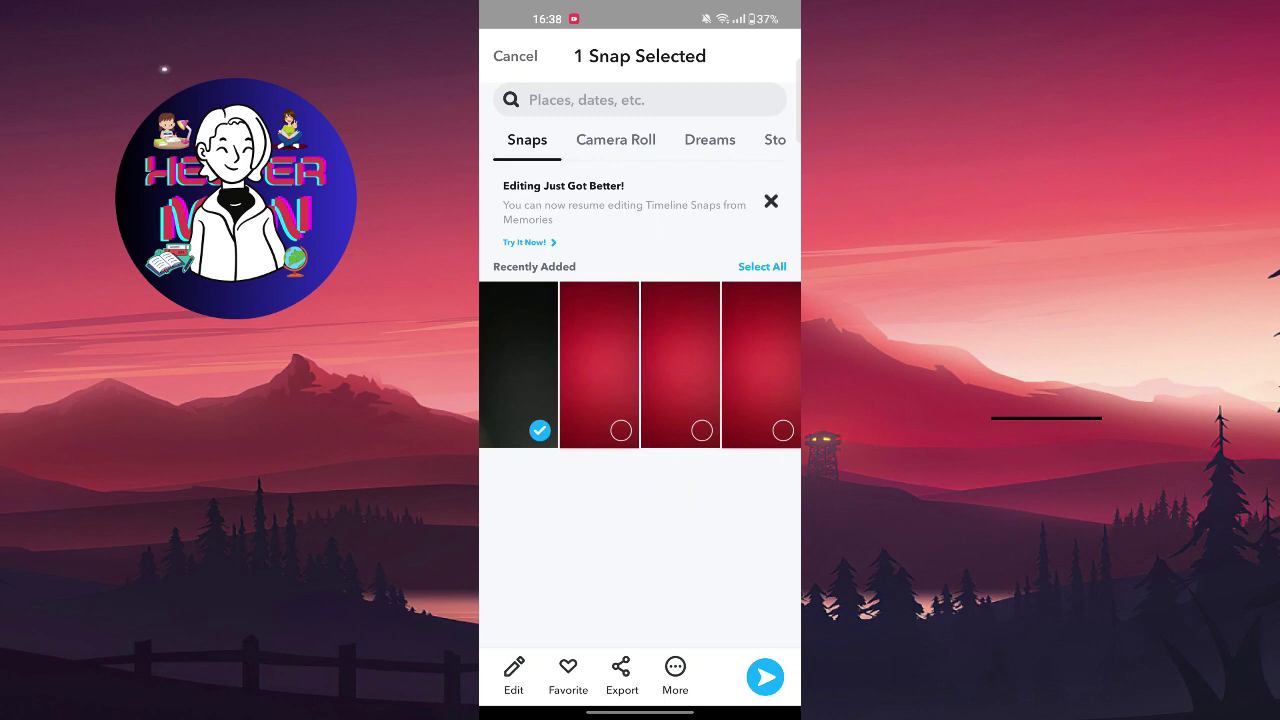
Hide the selected snap via More > Hide Snap (My Eyes Only), confirm Move, then open My Eyes Only
left_click(686, 668)
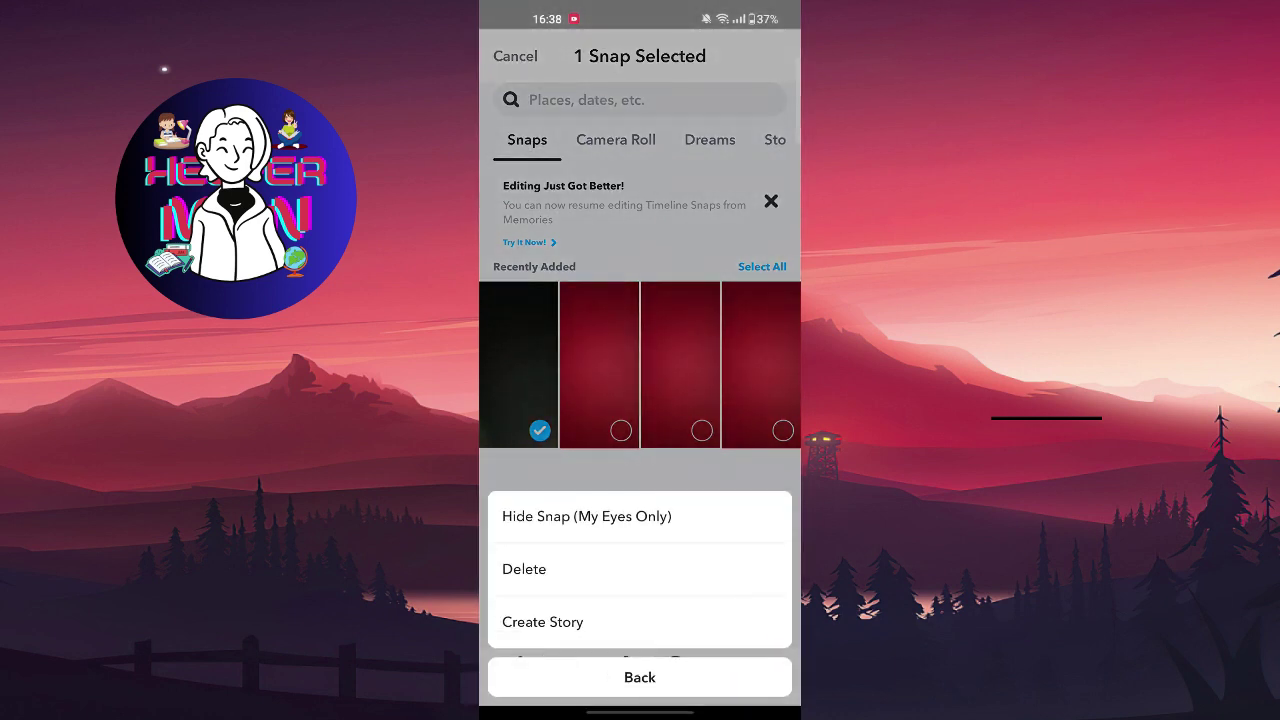
left_click(686, 517)
left_click(640, 354)
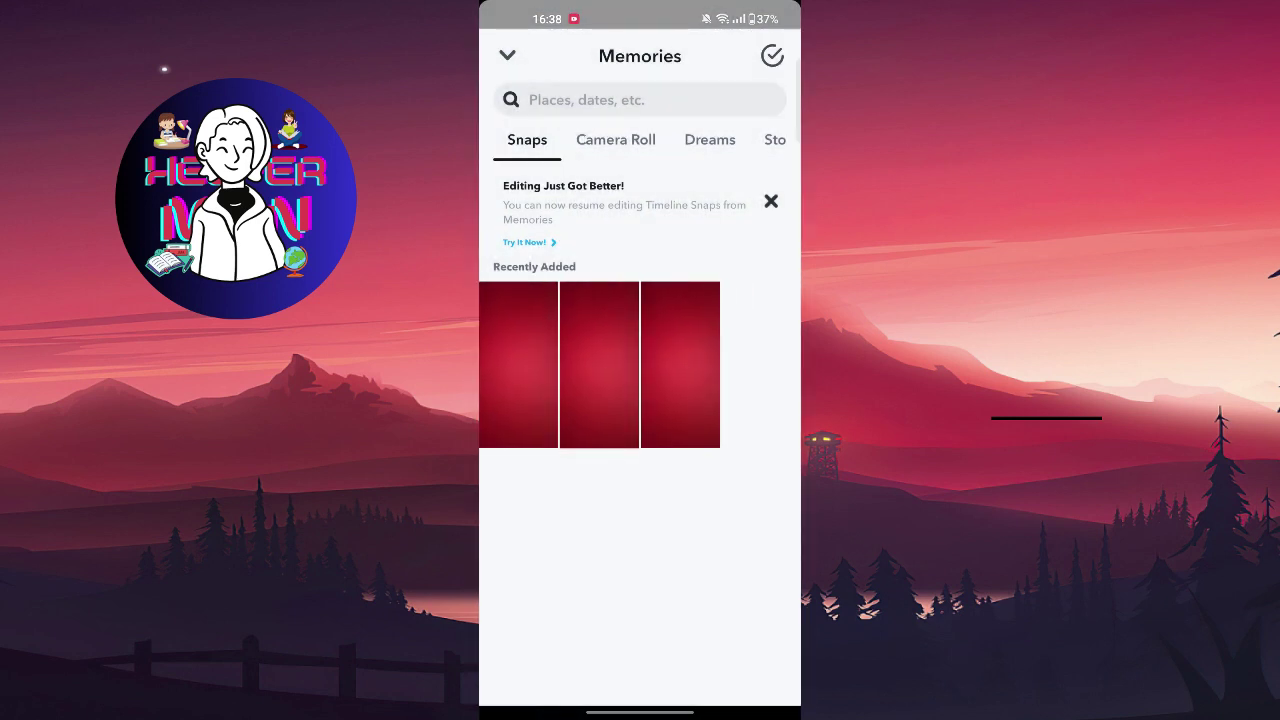
left_click(775, 139)
left_click(735, 139)
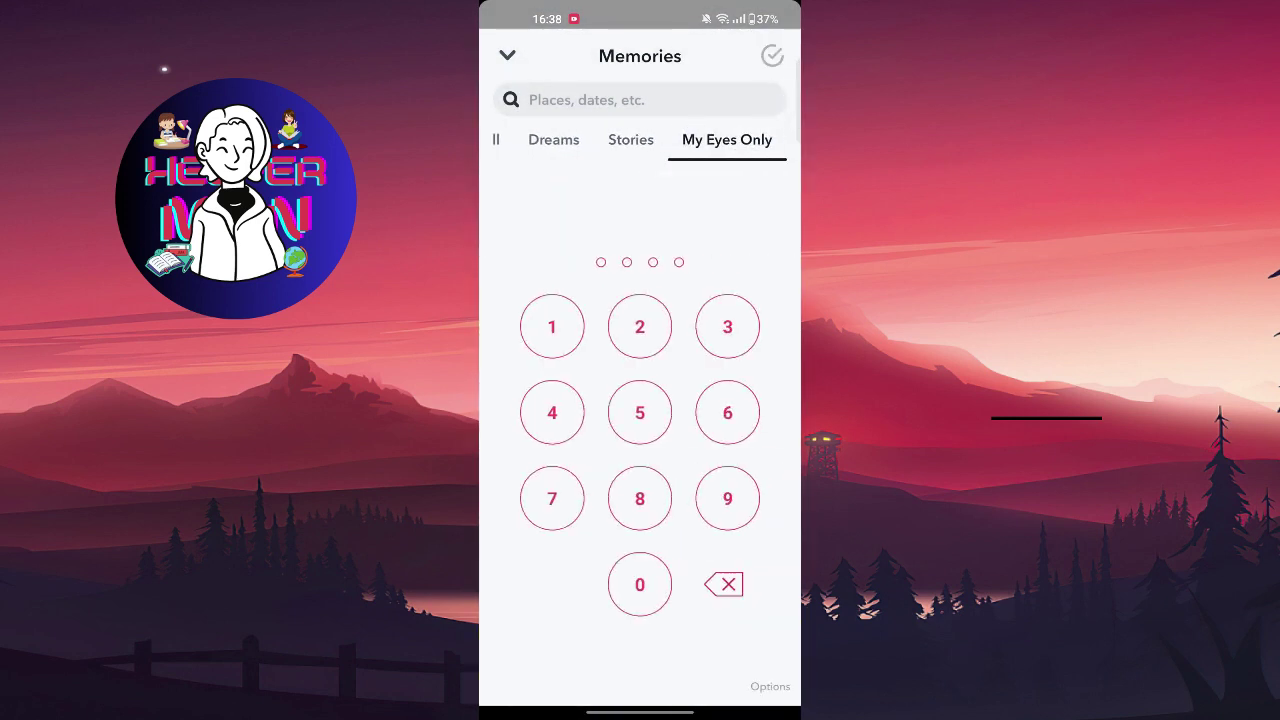
Unlock My Eyes Only with the passcode to see the hidden dark snap, then return to the camera
left_click(727, 412)
left_click(727, 412)
left_click(727, 412)
left_click(727, 412)
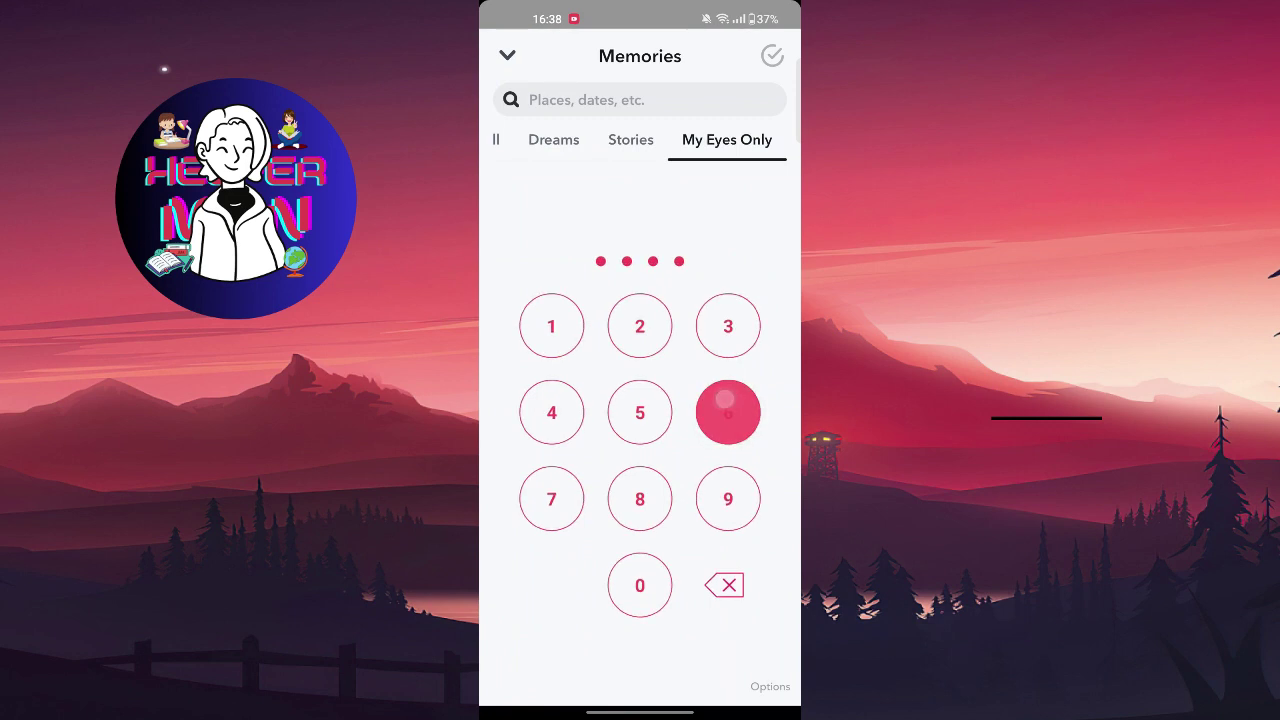
left_click_drag(700, 410, 694, 457)
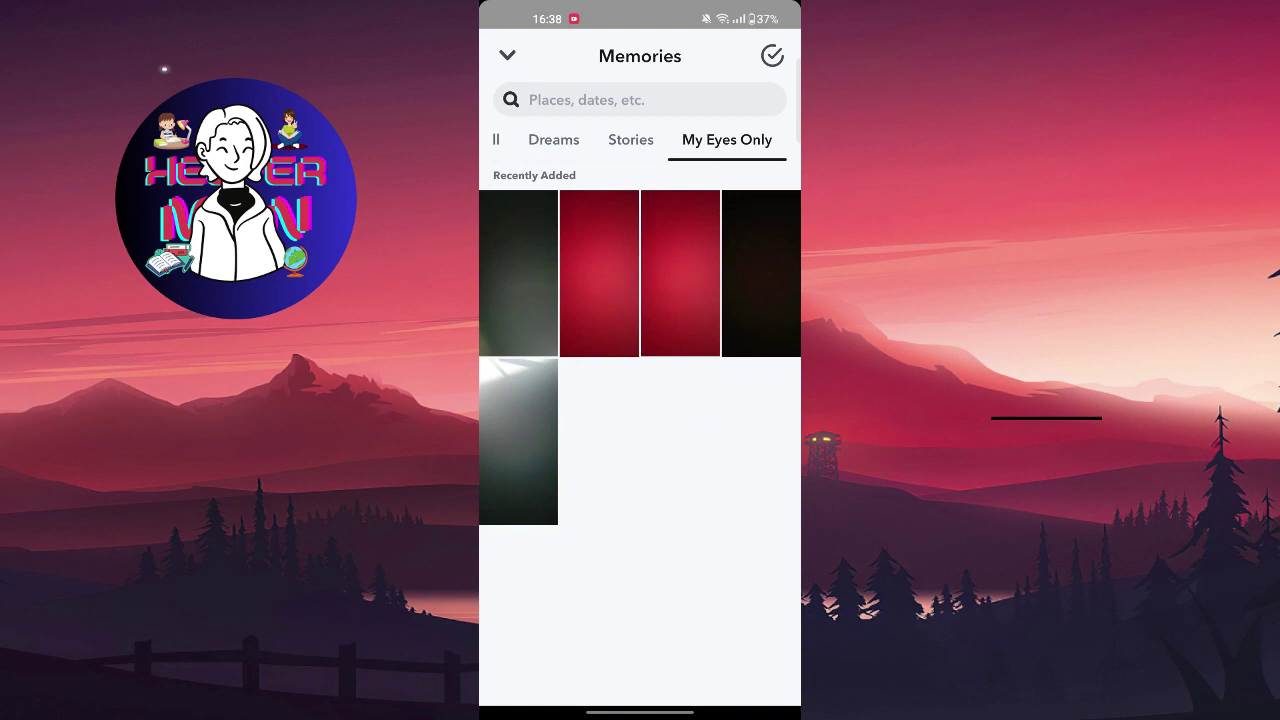
mouse_move(798, 569)
left_mouse_down()
mouse_move(734, 569)
mouse_move(790, 569)
left_mouse_up()
left_click_drag(798, 426, 700, 426)
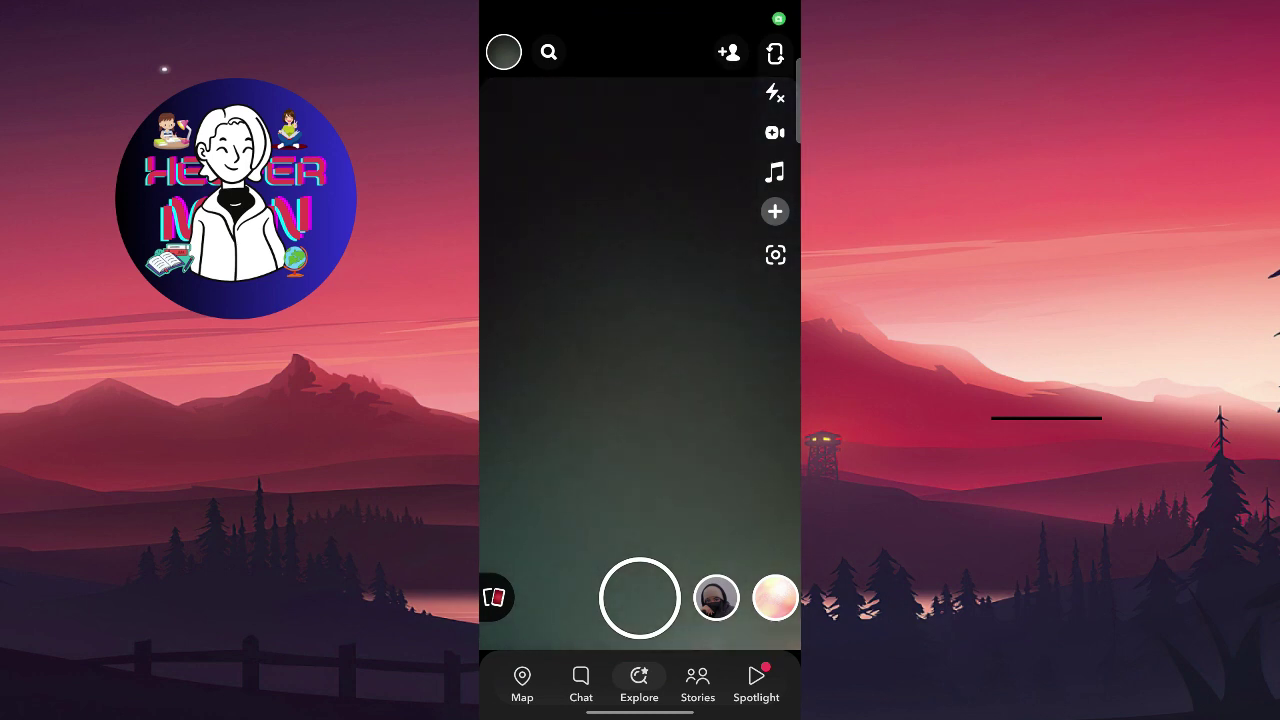
Open the My Story snap from the profile and delete it through its options, confirming
left_click(504, 52)
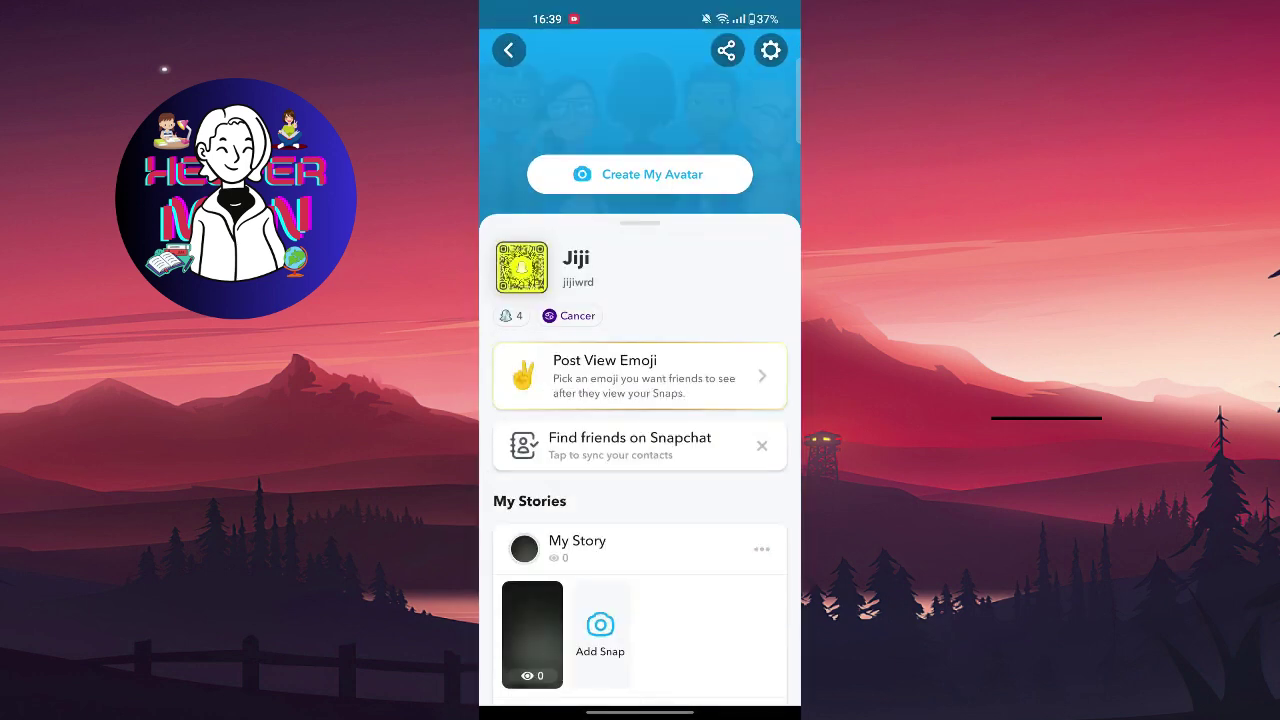
left_click_drag(566, 307, 566, 120)
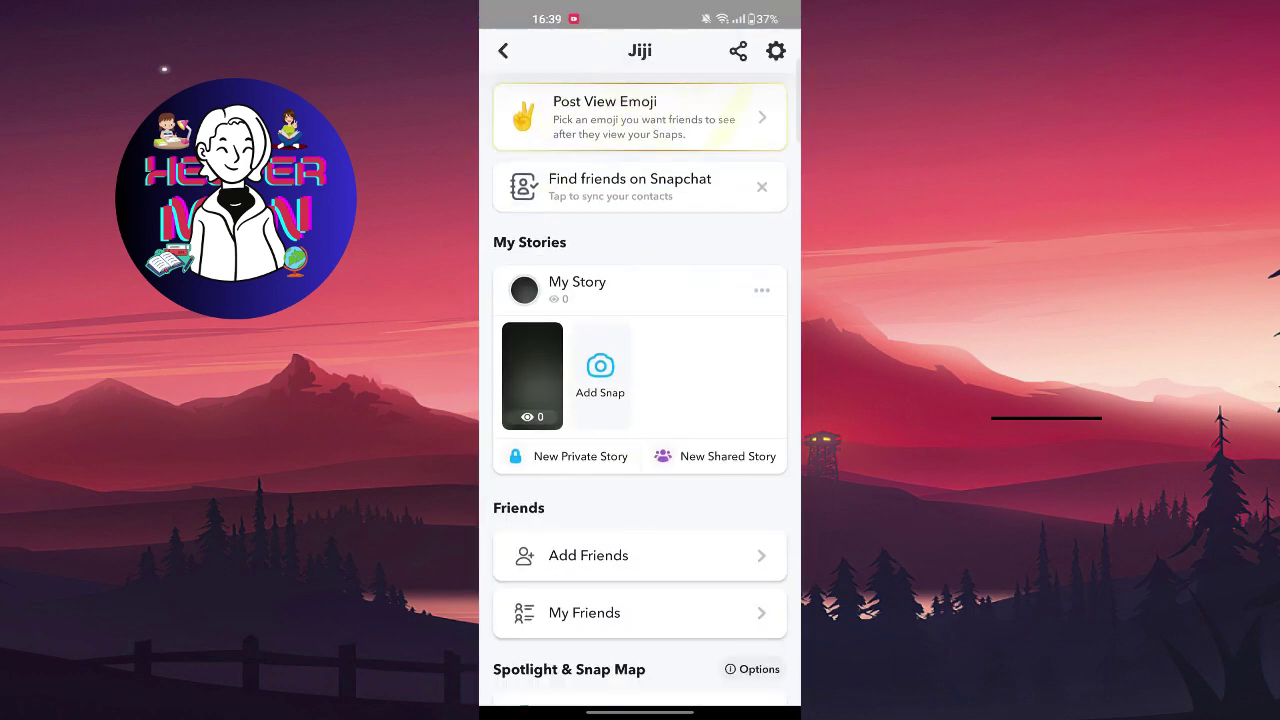
left_click(537, 370)
left_click(780, 52)
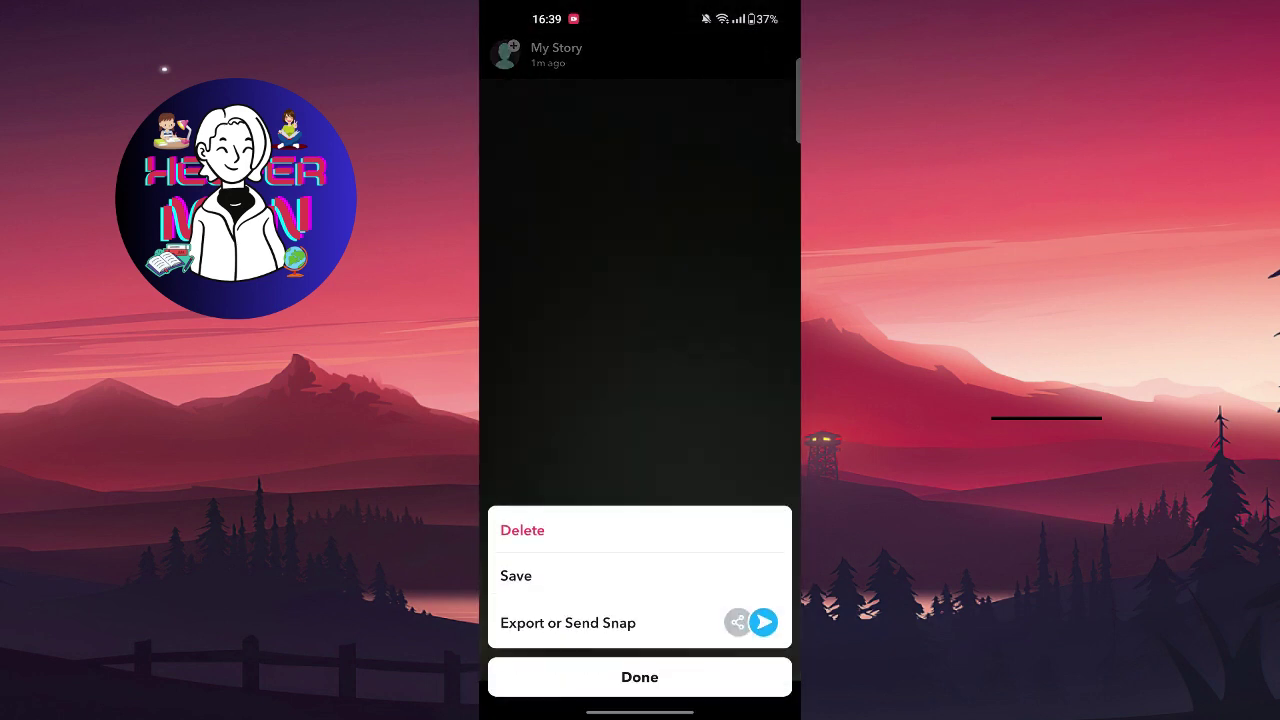
left_click(564, 531)
left_click(640, 380)
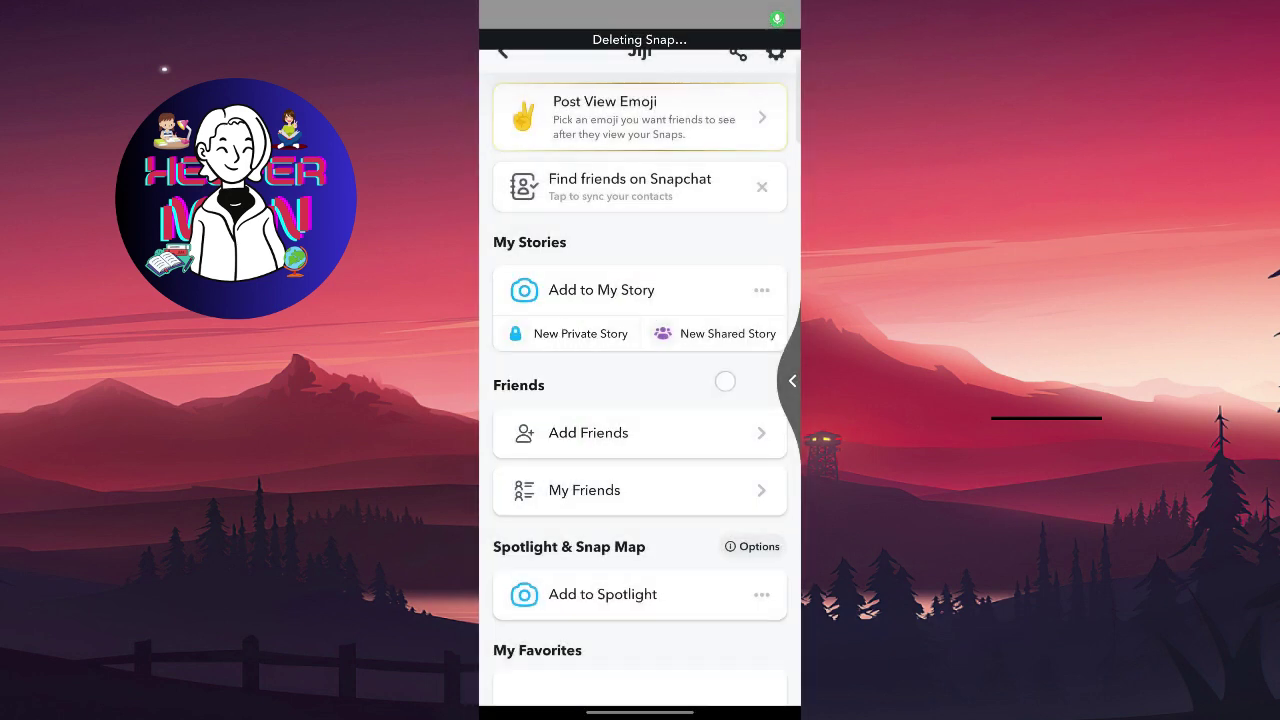
Leave the profile and start creating a New Private Story
left_click_drag(798, 380, 770, 380)
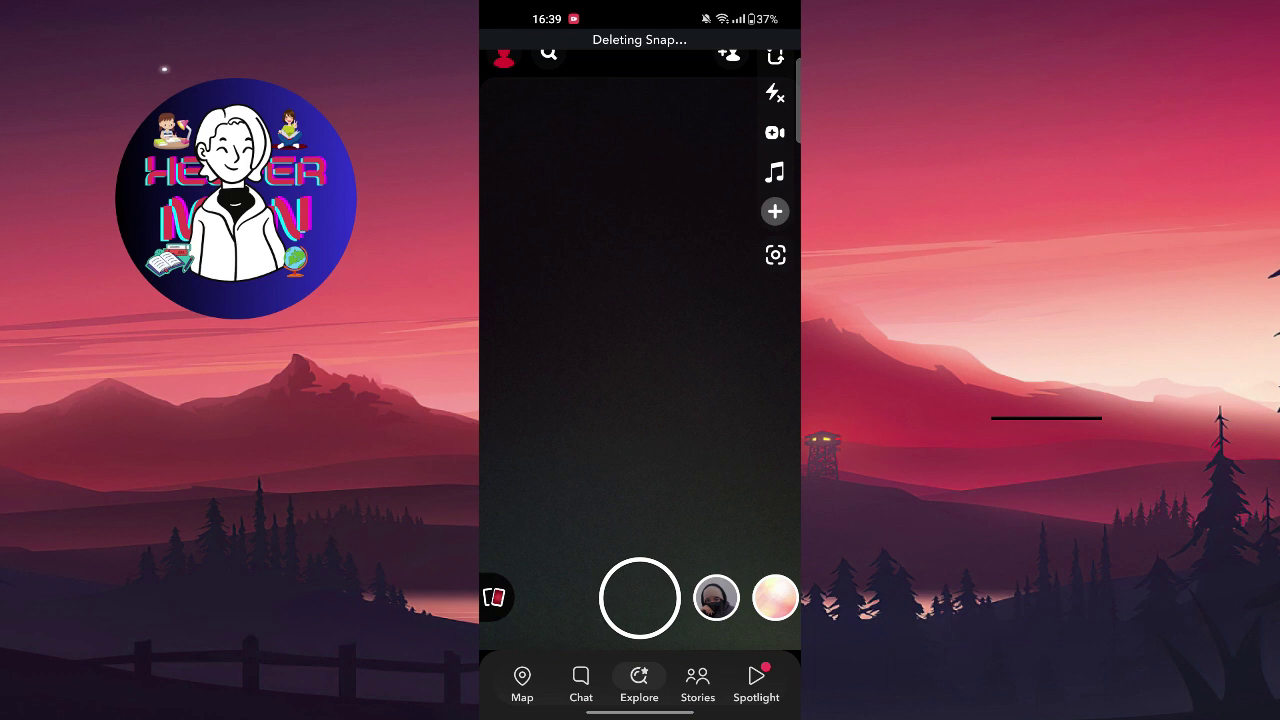
scroll(640, 400, "down", 3)
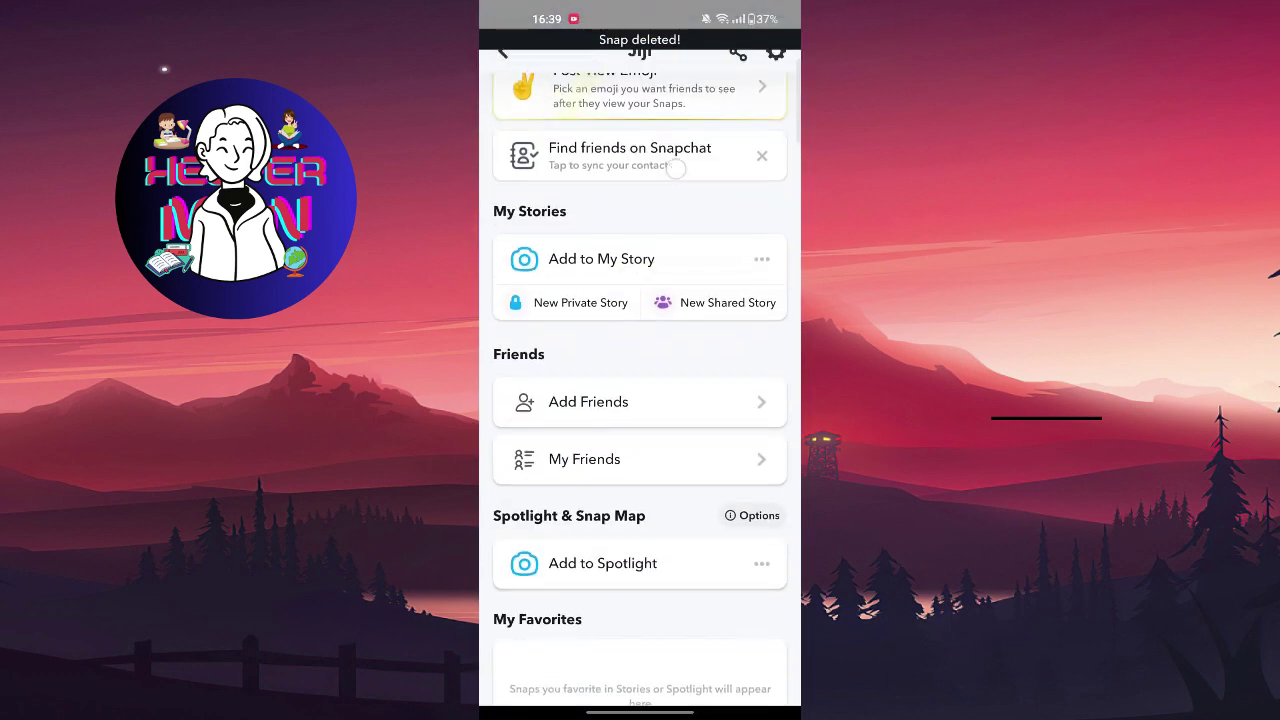
left_click_drag(631, 221, 666, 254)
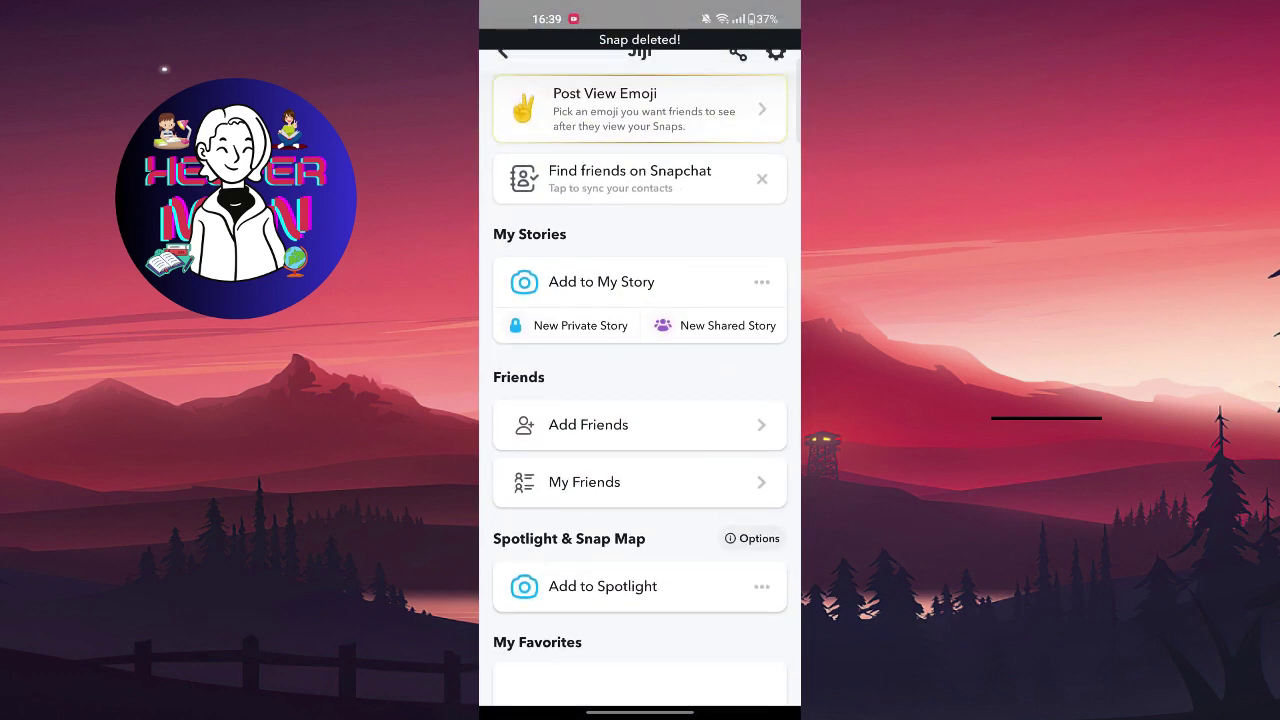
left_click(580, 325)
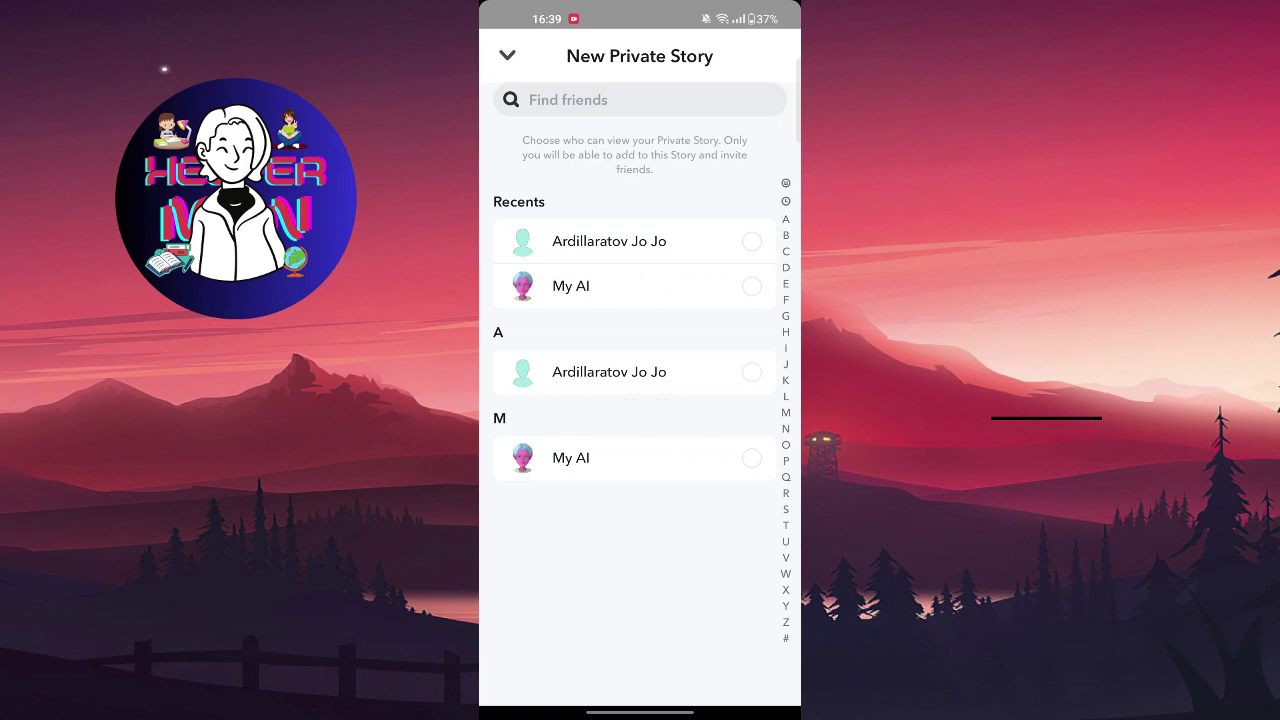
Swipe away the private story friend list and close Snapchat from recent apps
left_click_drag(795, 505, 680, 503)
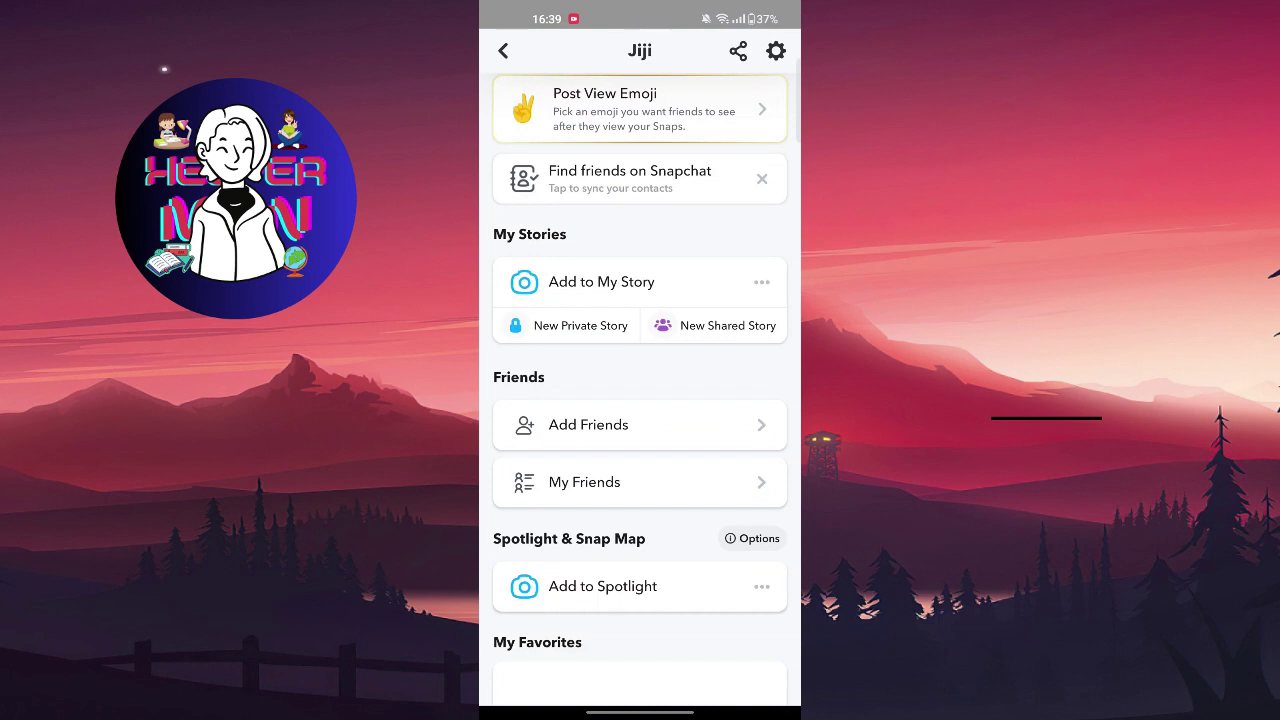
mouse_move(651, 710)
left_mouse_down()
mouse_move(645, 480)
mouse_move(640, 560)
left_mouse_up()
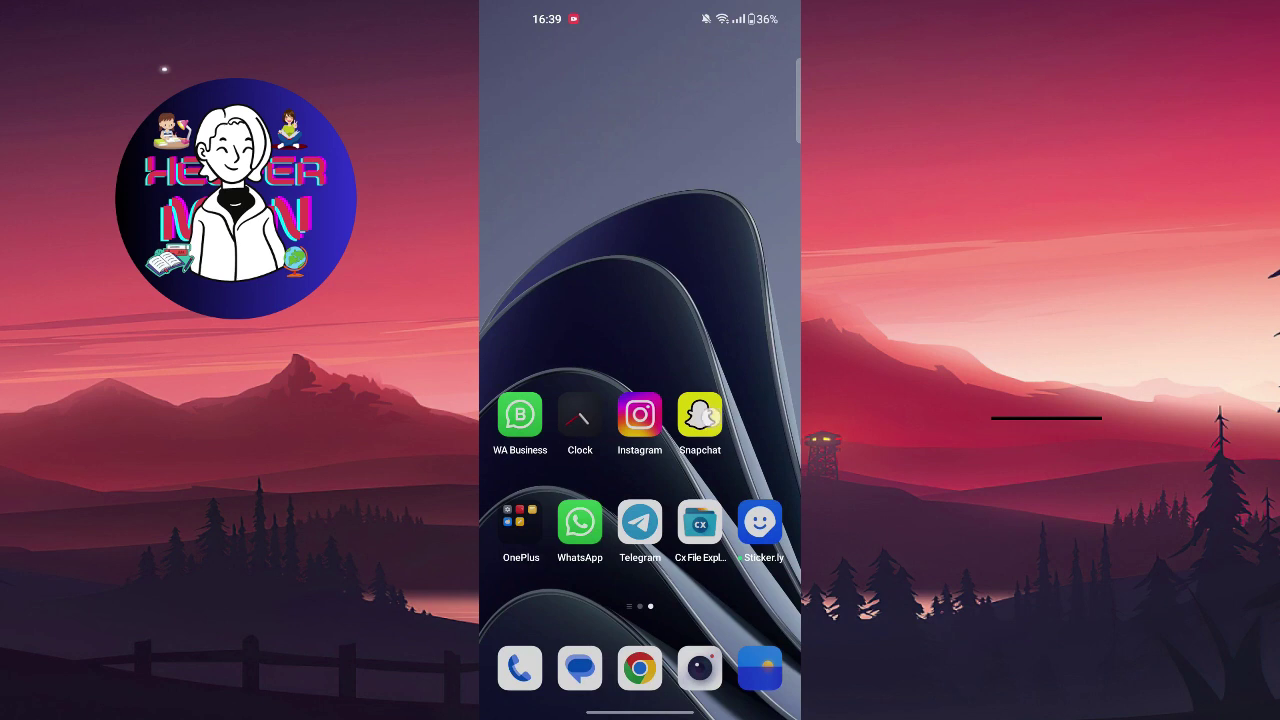
Open Snapchat's app info via Settings > App management, searching the app list for 'sna'
left_click(700, 415)
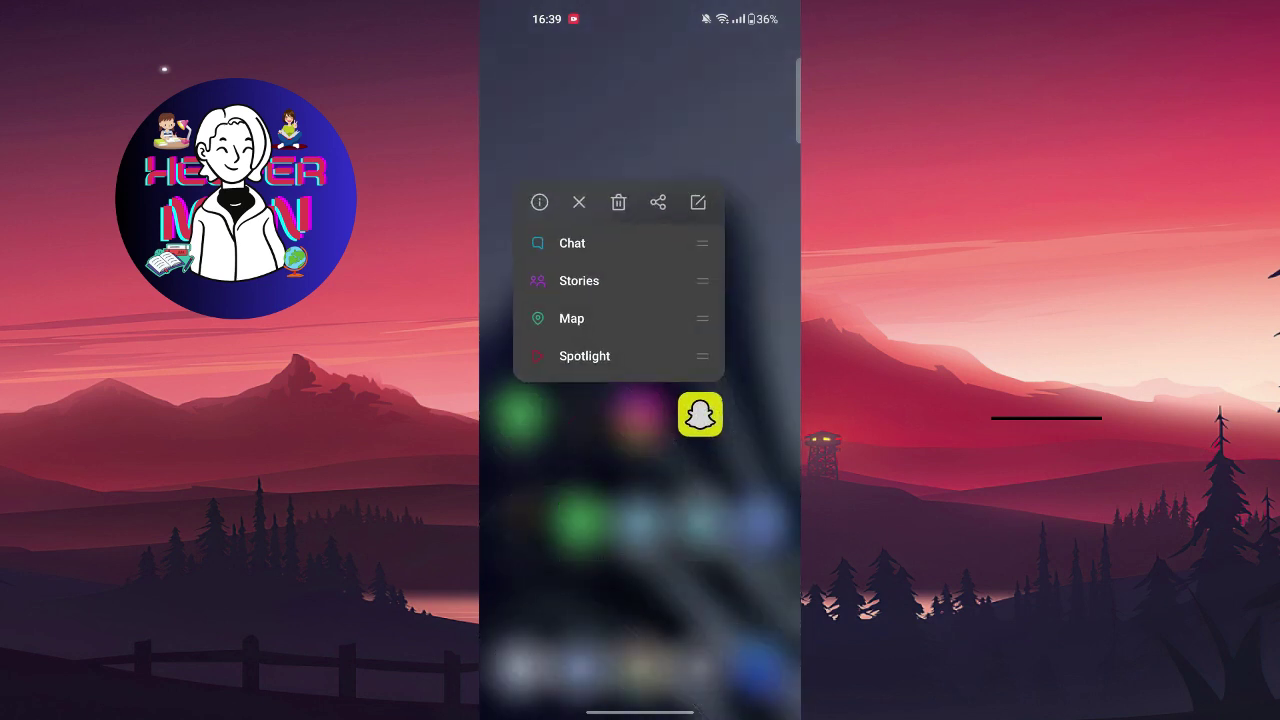
left_click(539, 202)
left_click_drag(648, 713, 763, 466)
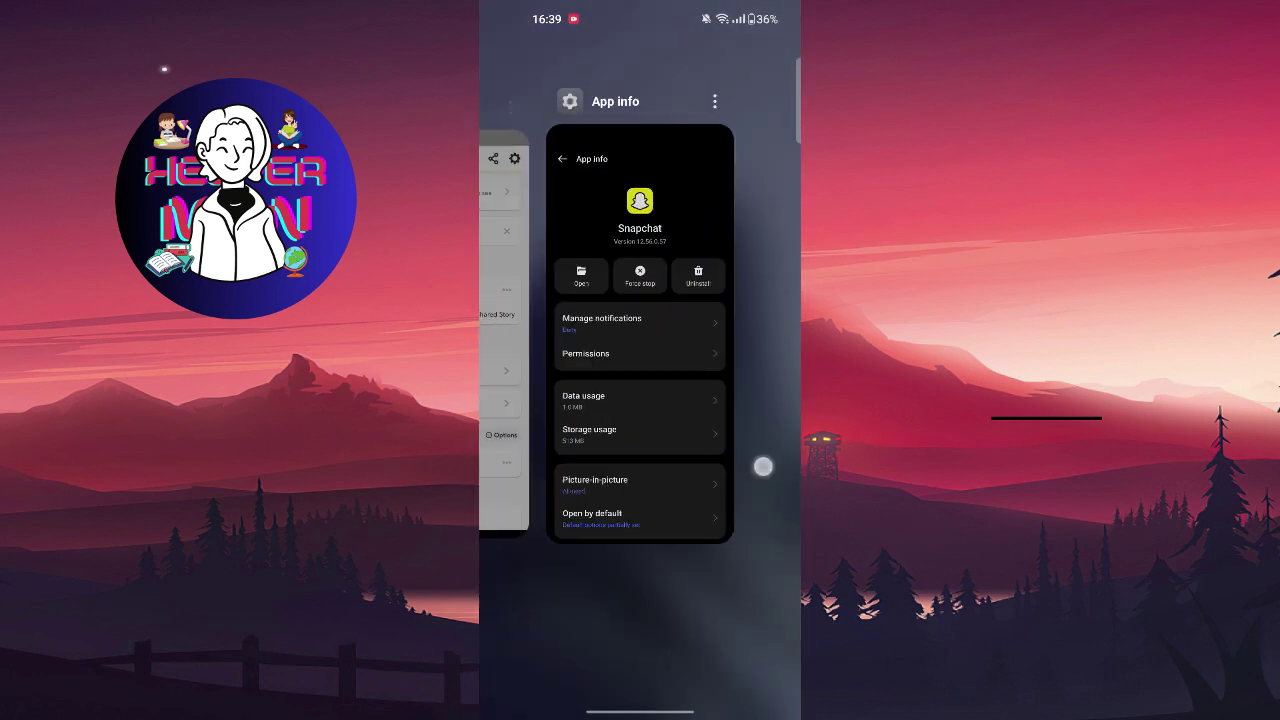
left_click(520, 522)
left_click(537, 329)
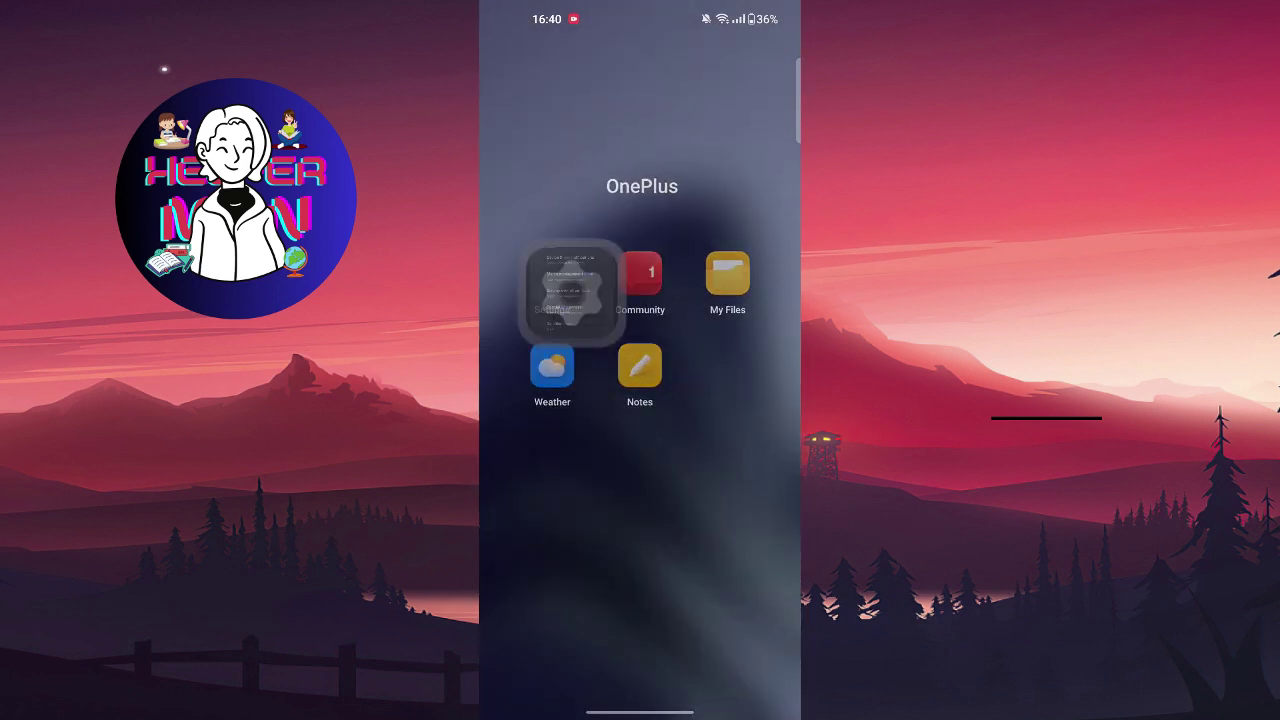
left_click(660, 120)
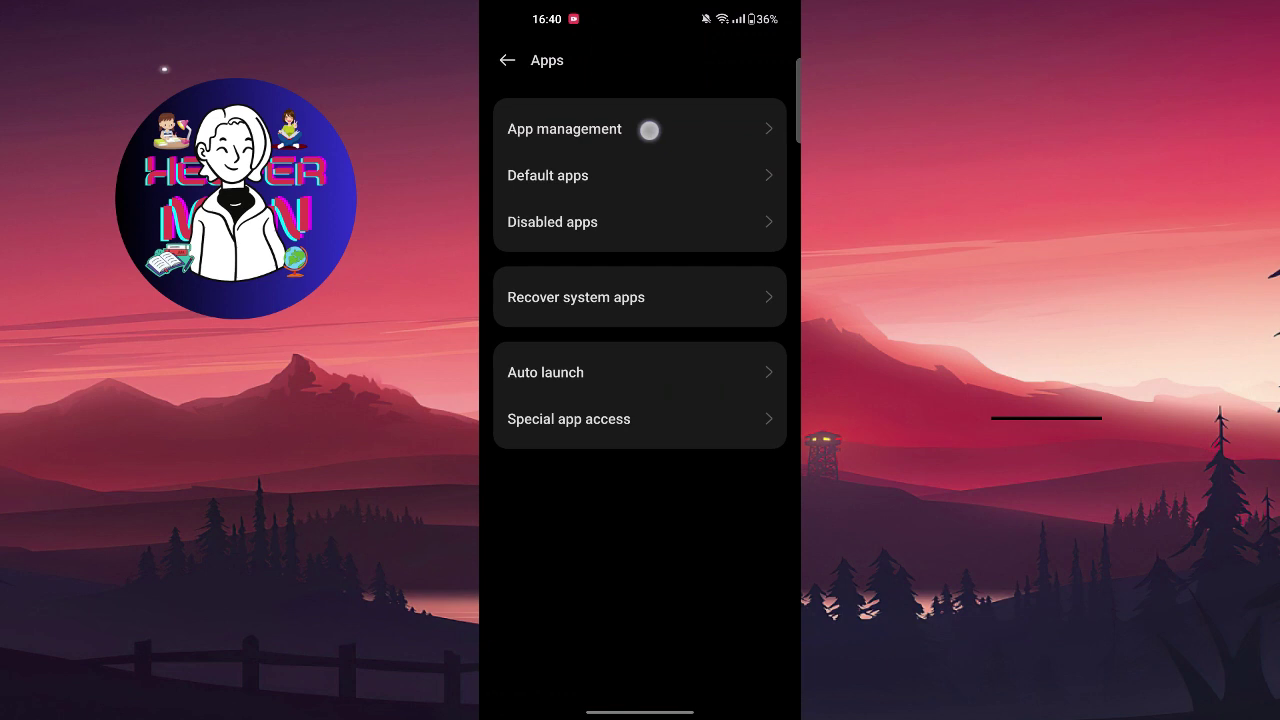
left_click(649, 128)
left_click(640, 100)
type("sna")
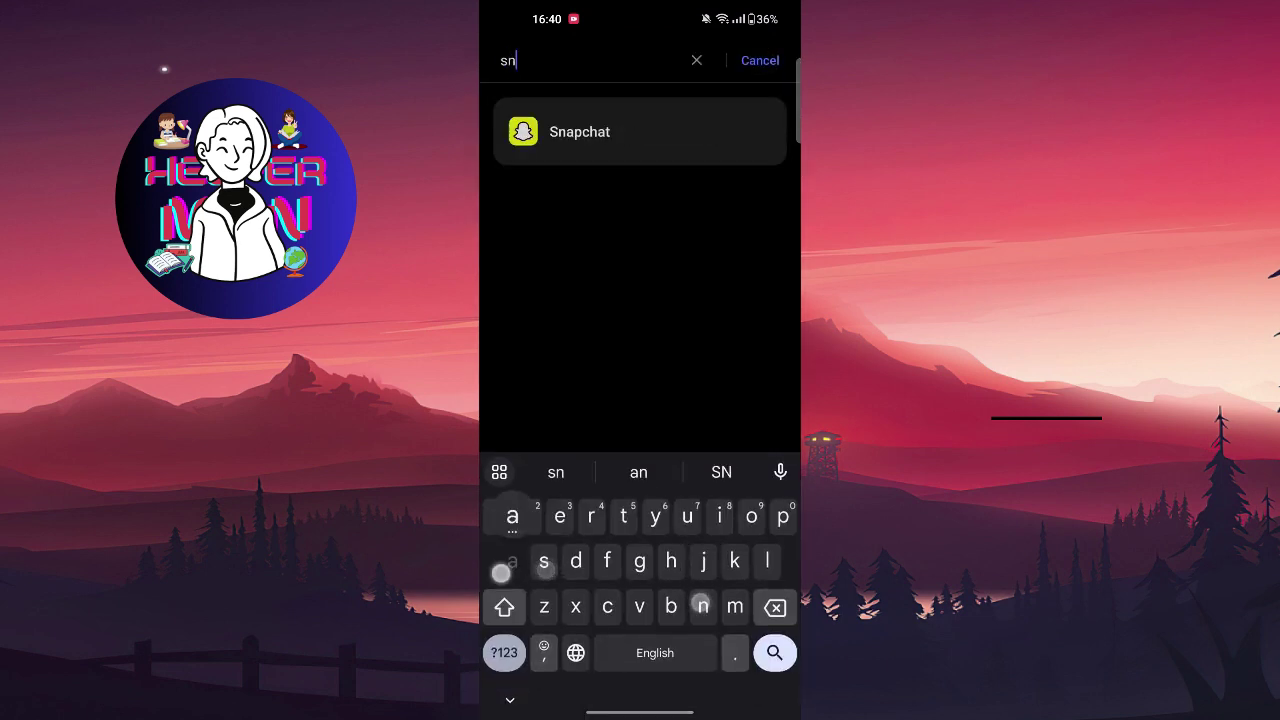
key("Return")
left_click(580, 131)
Force stop Snapchat and clear its cache under Storage usage
left_click(645, 265)
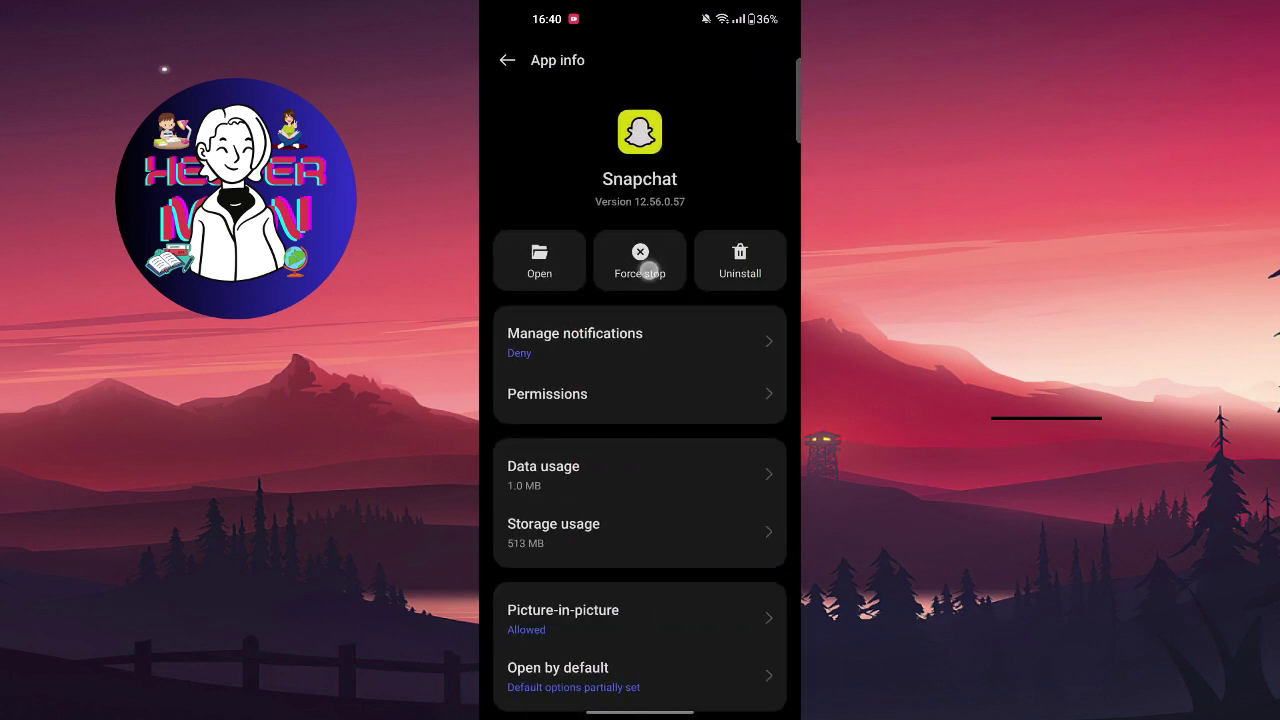
left_click(673, 591)
left_click(663, 549)
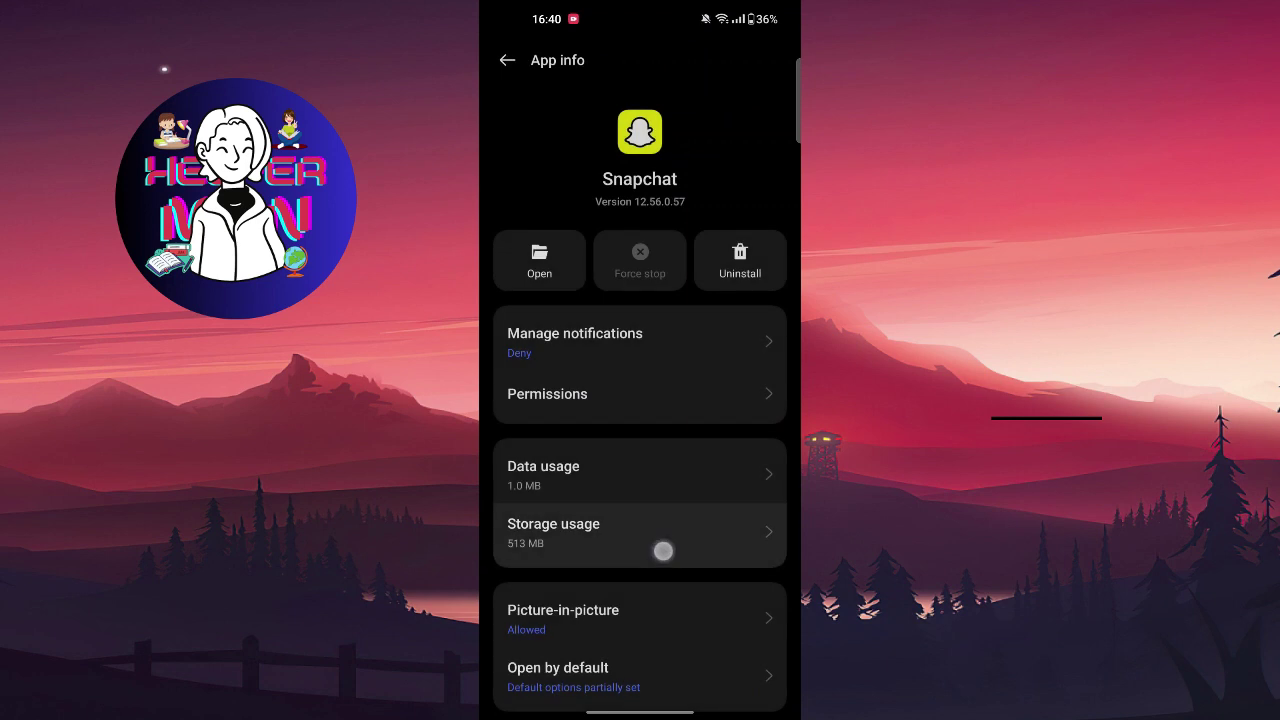
left_click(560, 506)
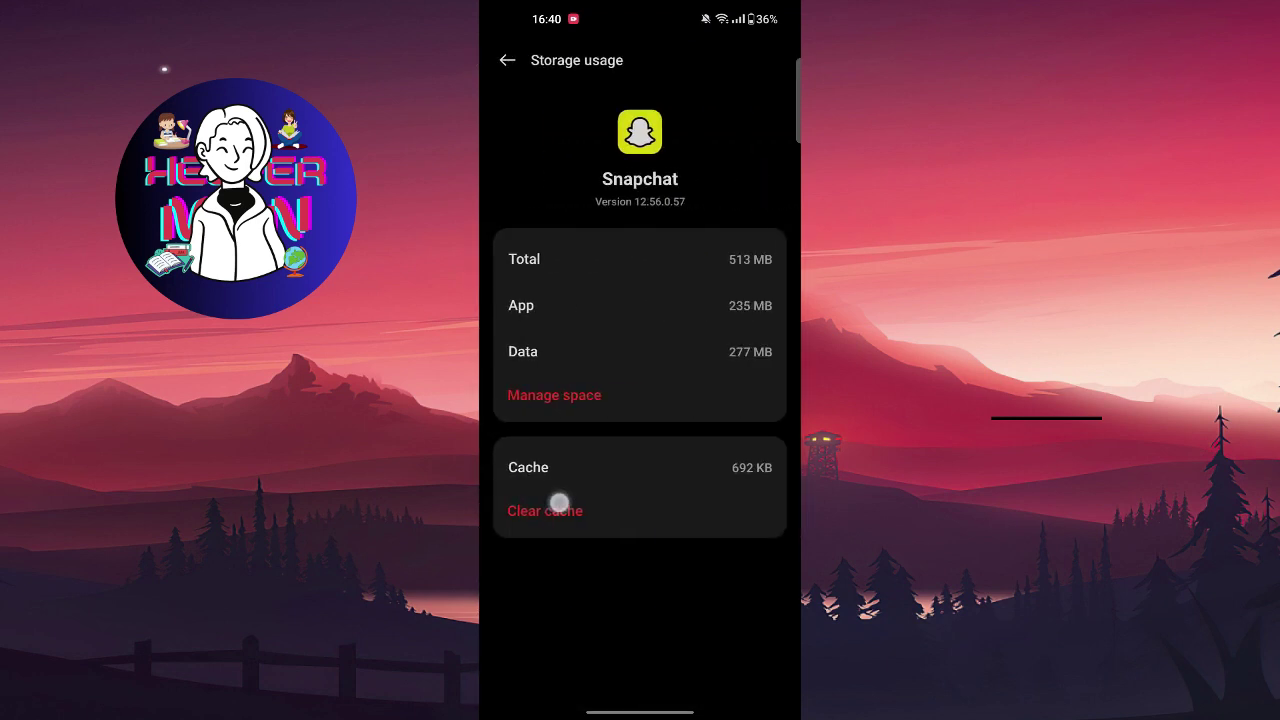
Review Snapchat's app permissions, then return to the home screen
mouse_move(795, 490)
left_mouse_down()
mouse_move(723, 506)
mouse_move(707, 308)
left_mouse_up()
left_click(686, 397)
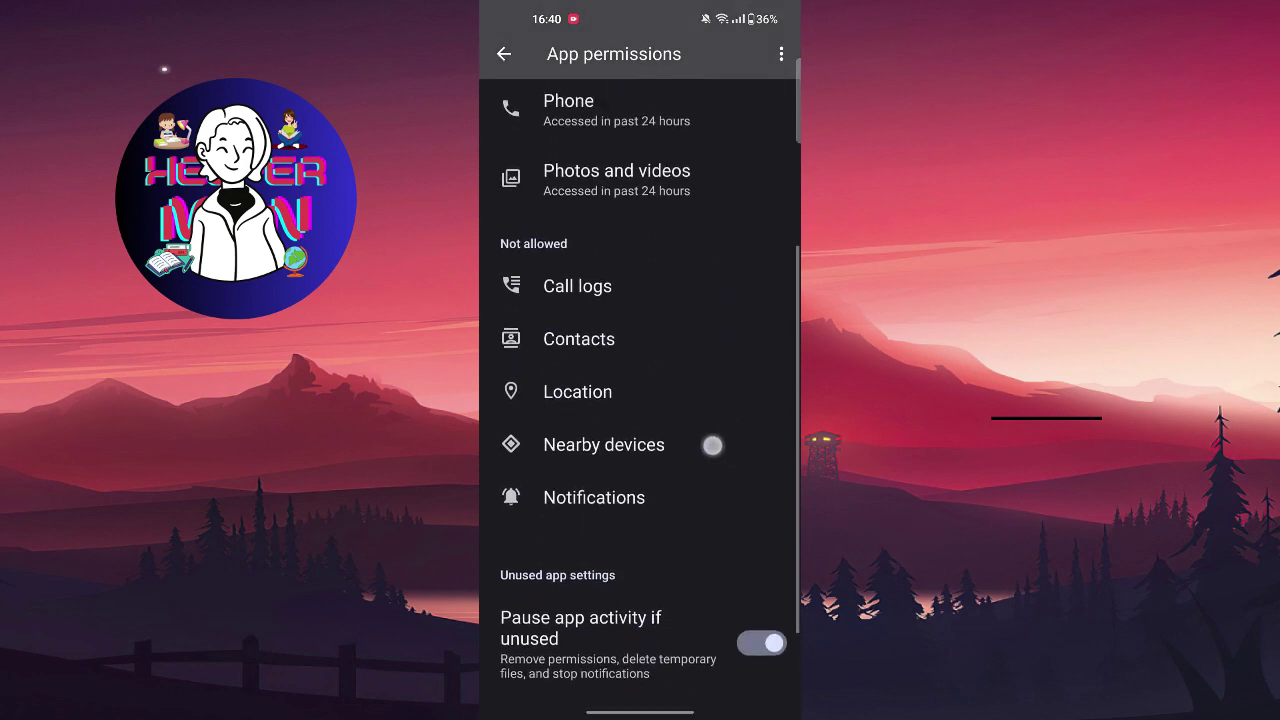
left_click_drag(711, 446, 723, 600)
left_click_drag(727, 426, 740, 380)
left_click_drag(680, 712, 688, 620)
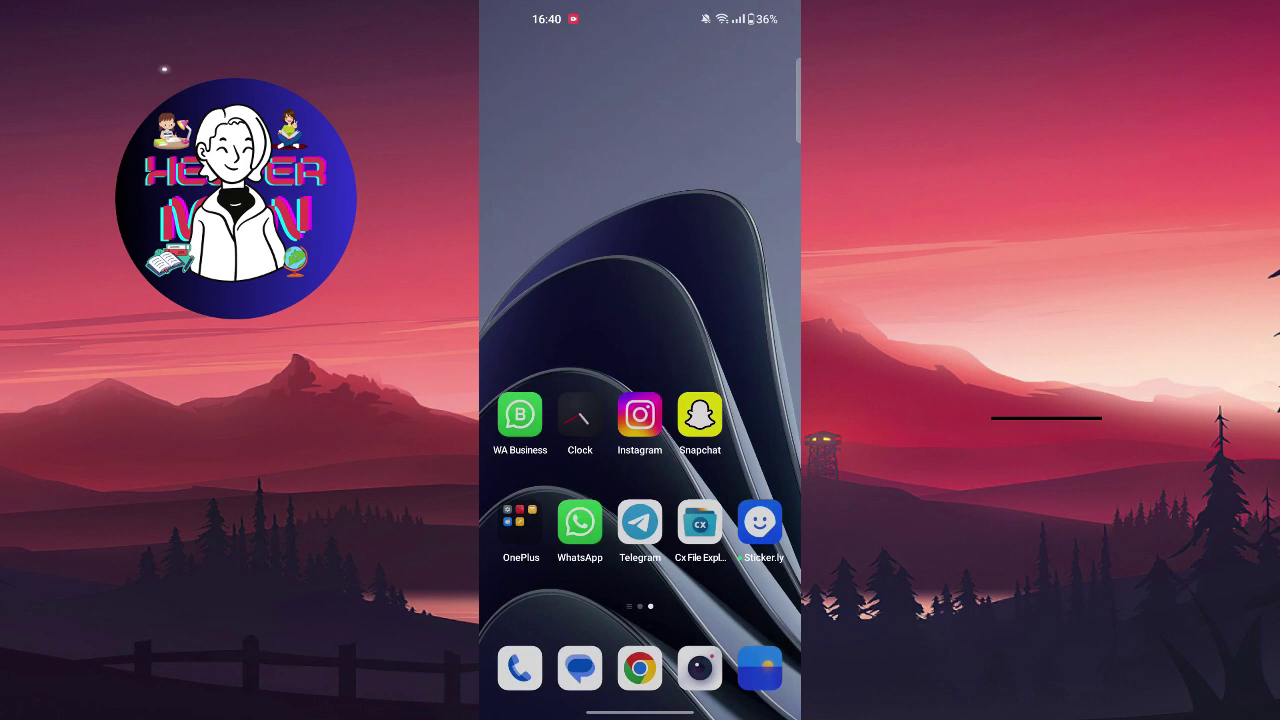
Open Snapchat Settings from the profile gear, view the I Need Help support page, then go back
left_click(700, 414)
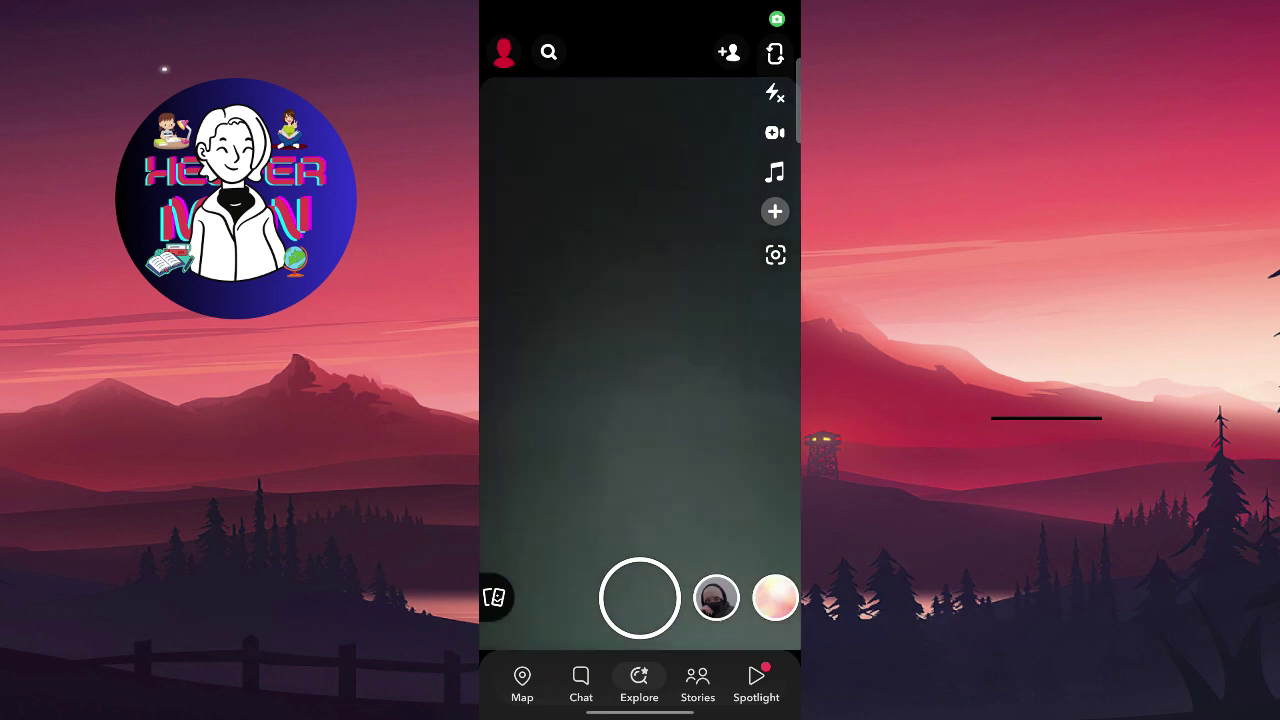
left_click(504, 52)
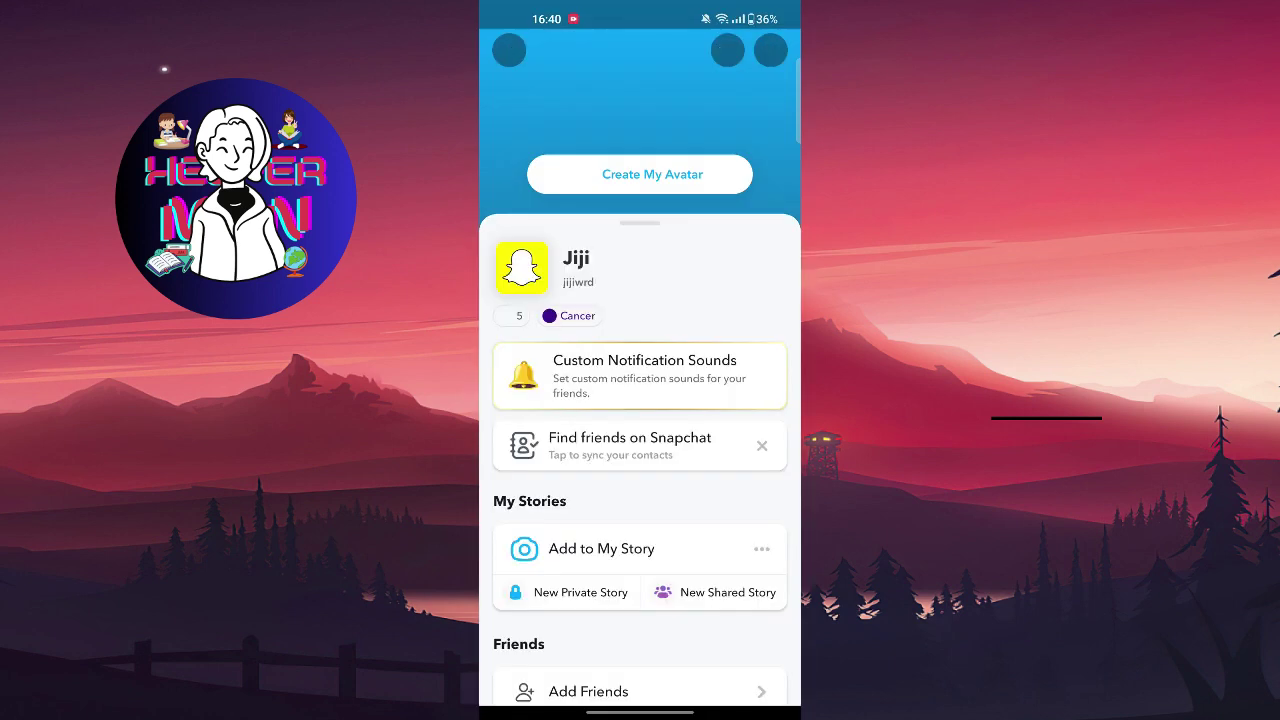
left_click(770, 50)
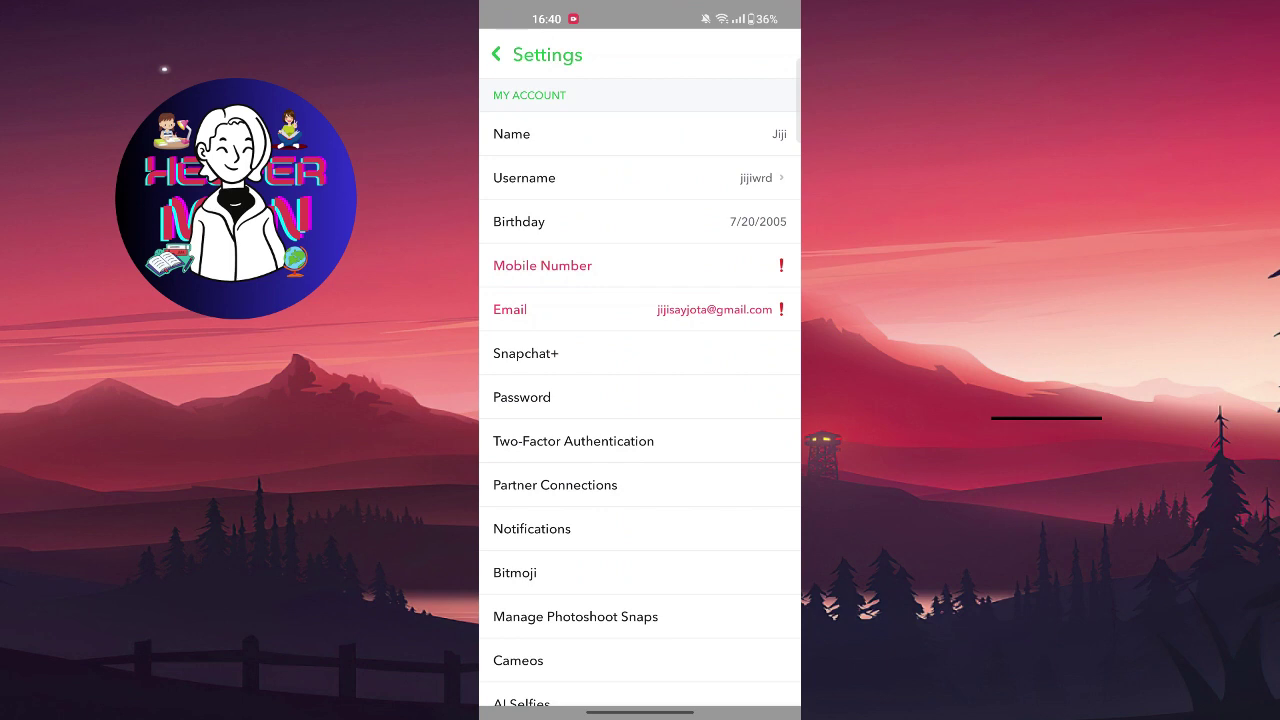
scroll(623, 386, "down", 15)
scroll(610, 396, "up", 5)
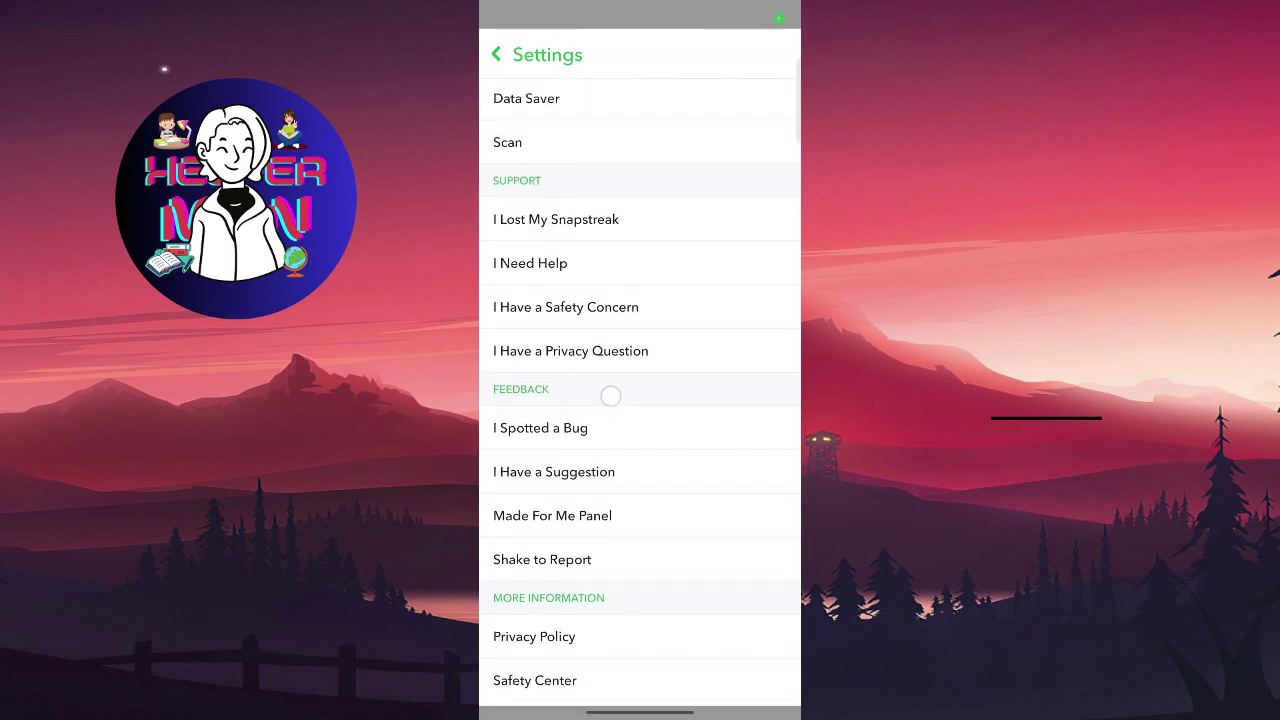
scroll(610, 396, "up", 1)
left_click(621, 301)
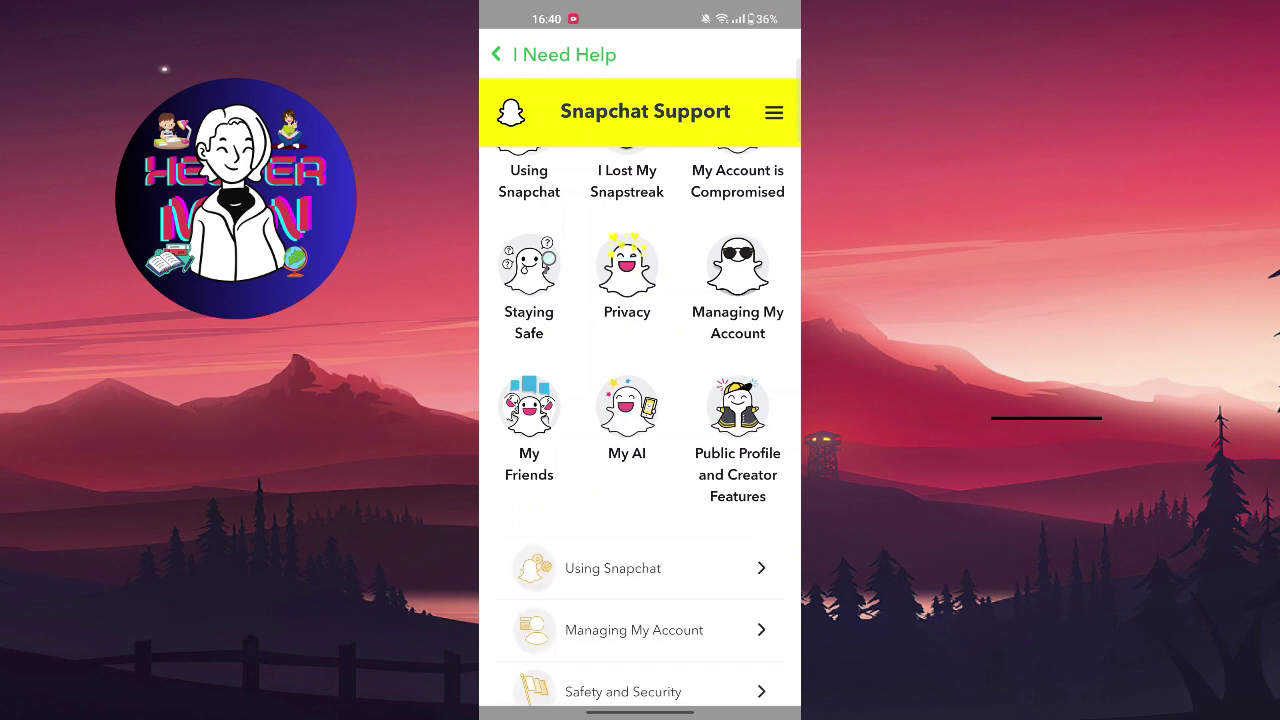
scroll(738, 443, "down", 2)
left_click_drag(738, 443, 715, 460)
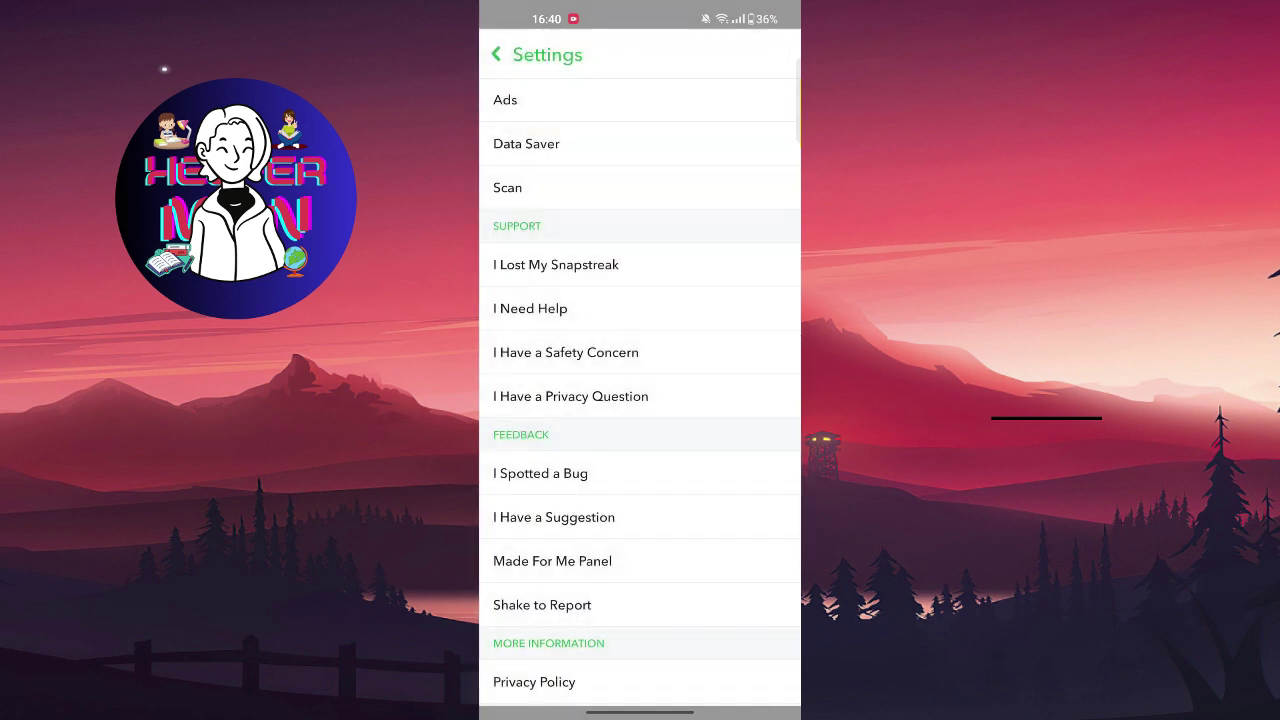